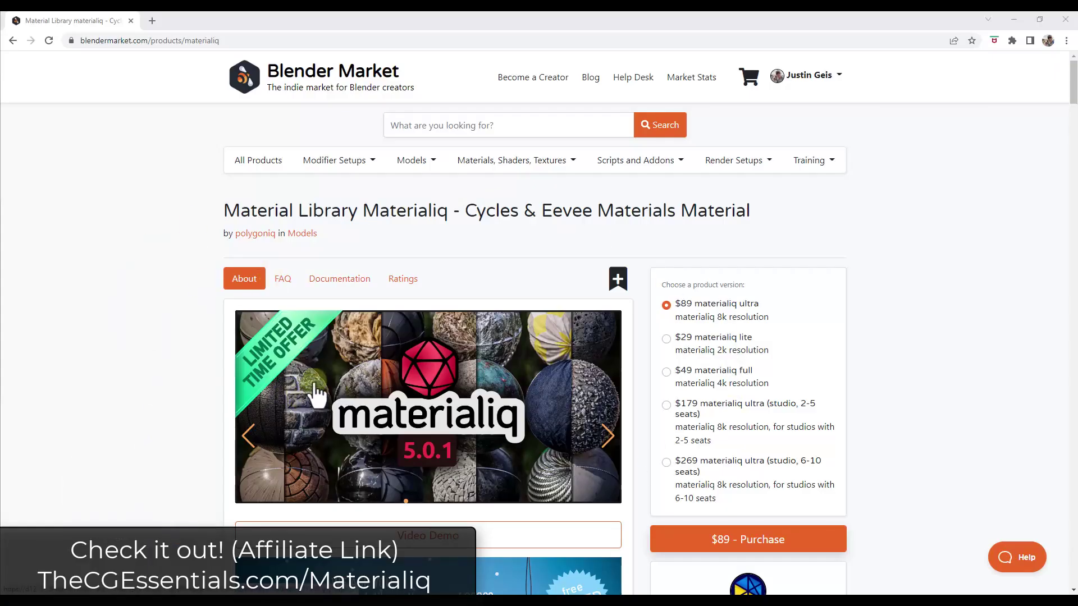
Step: Zoom in on the room and select the floor plane
{"action": "scroll", "coordinate": [235, 333], "scroll_direction": "down", "scroll_amount": 1}
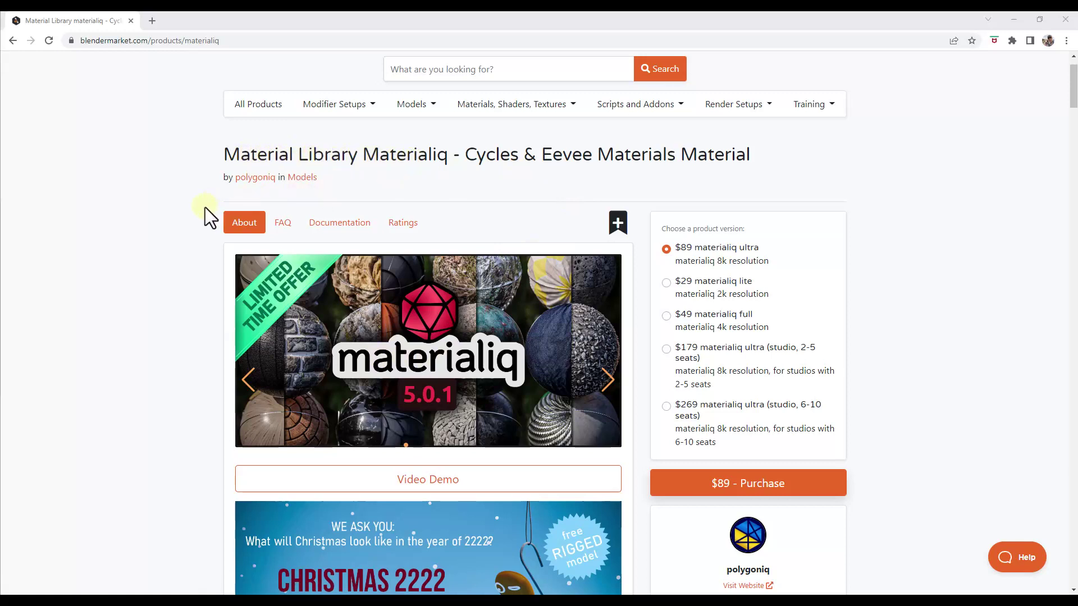
{"action": "scroll", "coordinate": [205, 210], "scroll_direction": "down", "scroll_amount": 1}
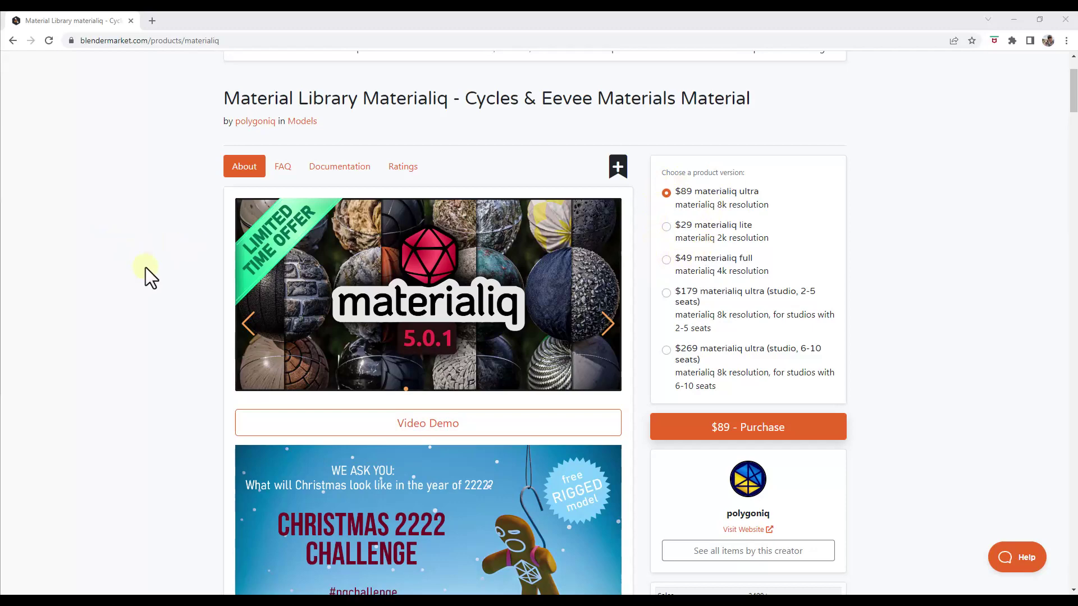
{"action": "scroll", "coordinate": [147, 270], "scroll_direction": "down", "scroll_amount": 9}
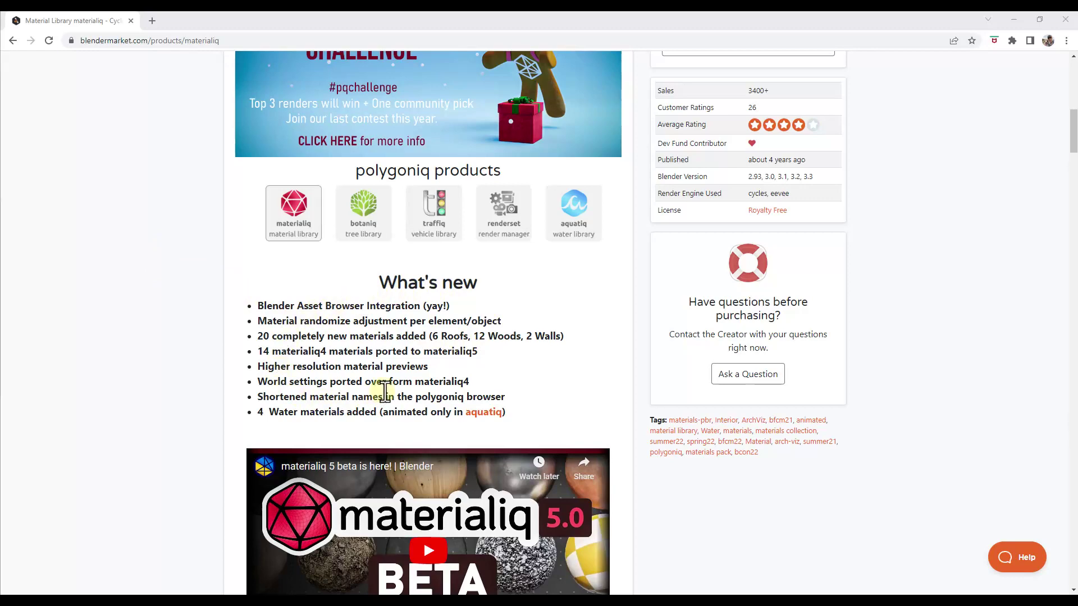
{"action": "scroll", "coordinate": [170, 320], "scroll_direction": "down", "scroll_amount": 10}
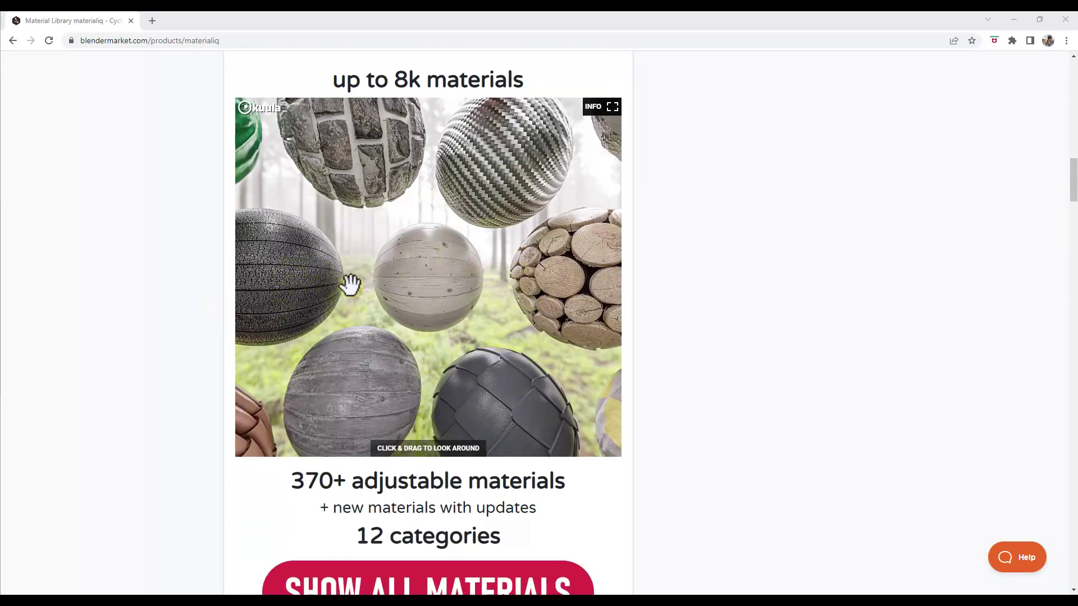
{"action": "scroll", "coordinate": [364, 289], "scroll_direction": "down", "scroll_amount": 5}
{"action": "scroll", "coordinate": [161, 283], "scroll_direction": "down", "scroll_amount": 3}
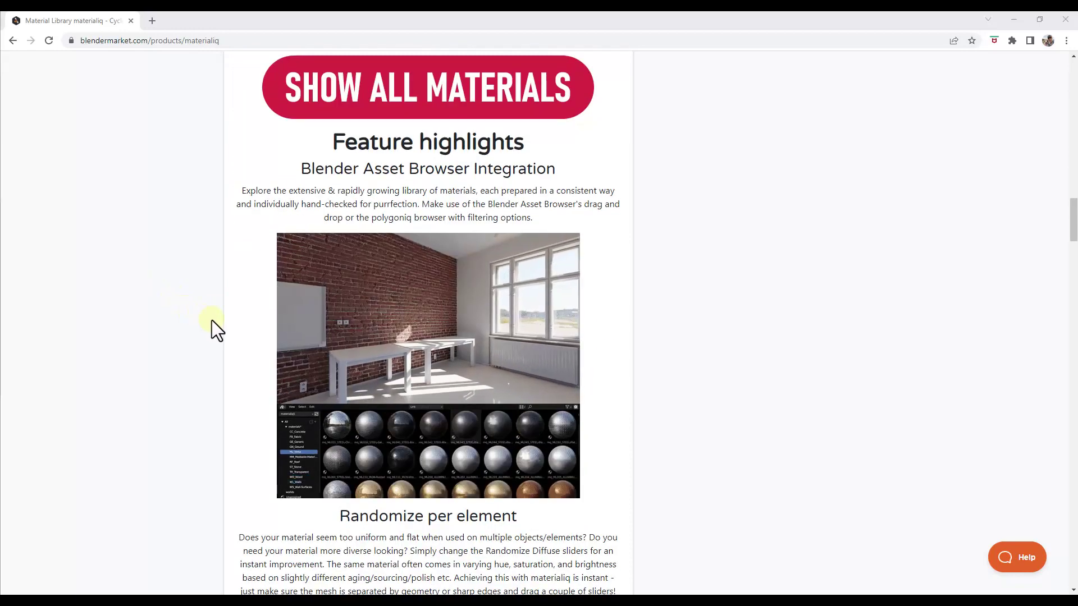
{"action": "scroll", "coordinate": [213, 320], "scroll_direction": "down", "scroll_amount": 1}
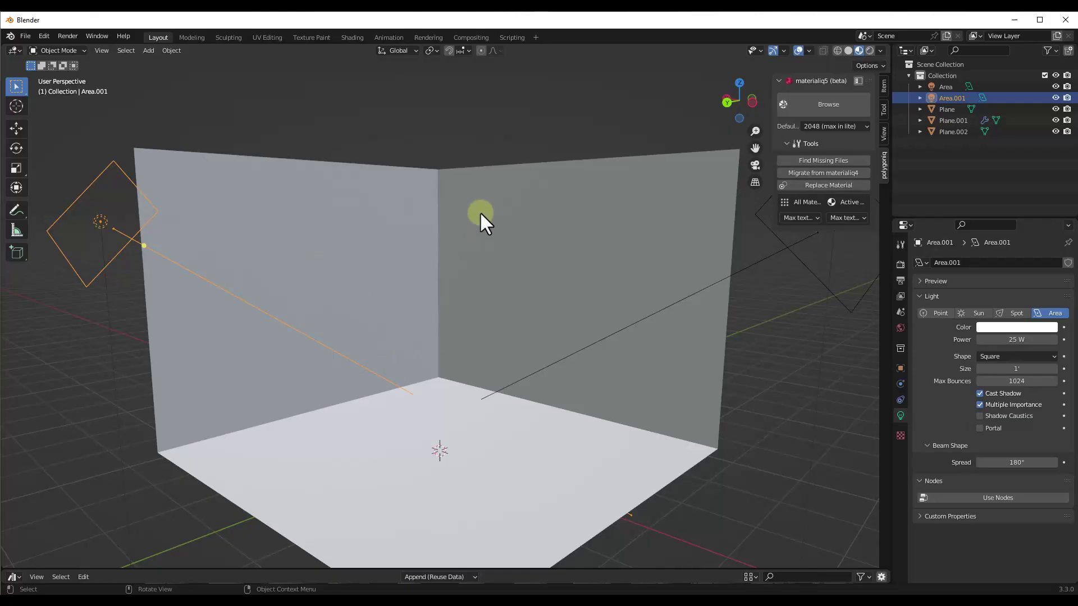
{"action": "middle_click_drag", "start_coordinate": [479, 211], "coordinate": [441, 363]}
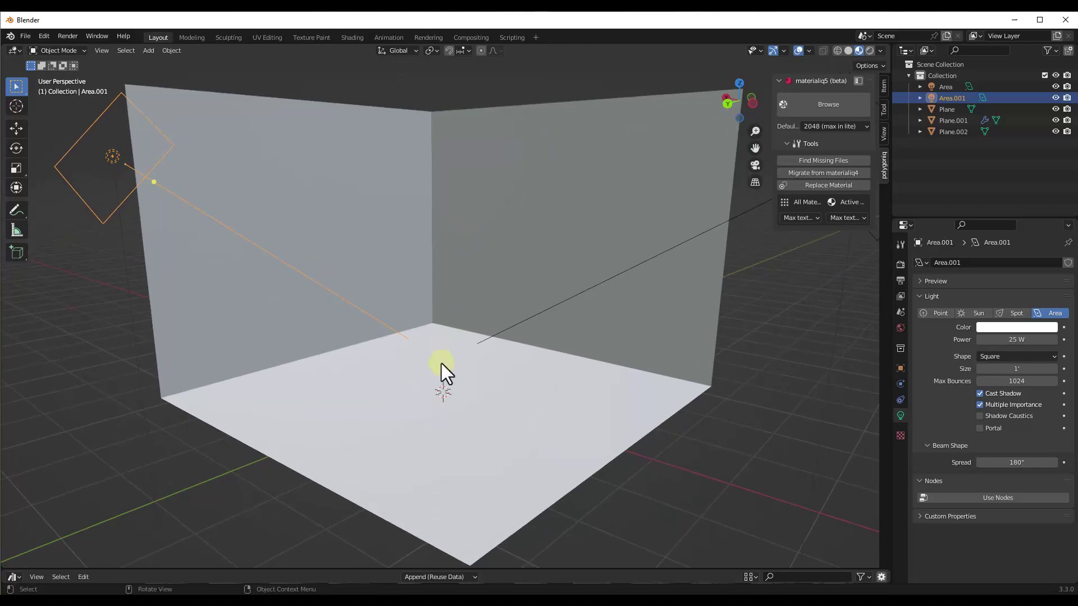
{"action": "left_click", "coordinate": [441, 363]}
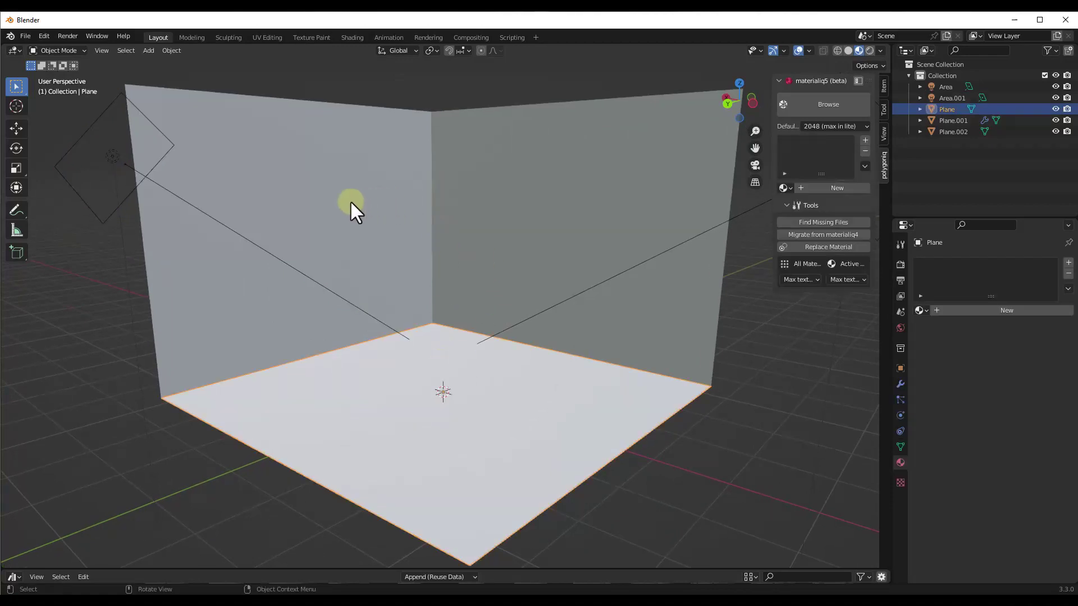
Step: Apply the WD_Wood material WD020 DECIDUOUS-Oak-Dark from materialiq to the floor
{"action": "left_click", "coordinate": [828, 103]}
{"action": "left_click", "coordinate": [727, 152]}
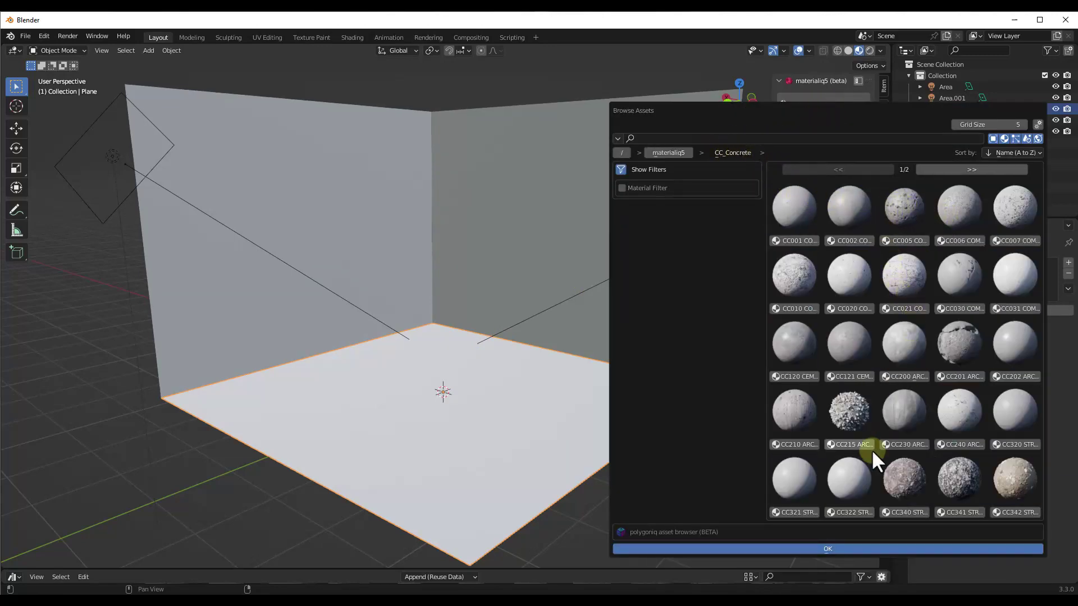
{"action": "left_click", "coordinate": [667, 153]}
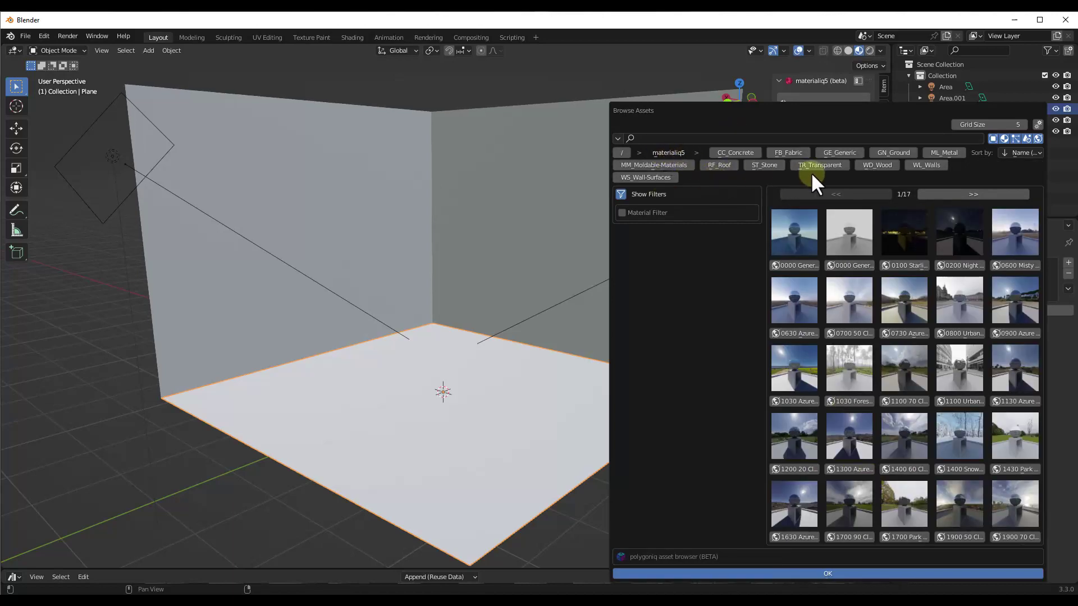
{"action": "left_click", "coordinate": [878, 165]}
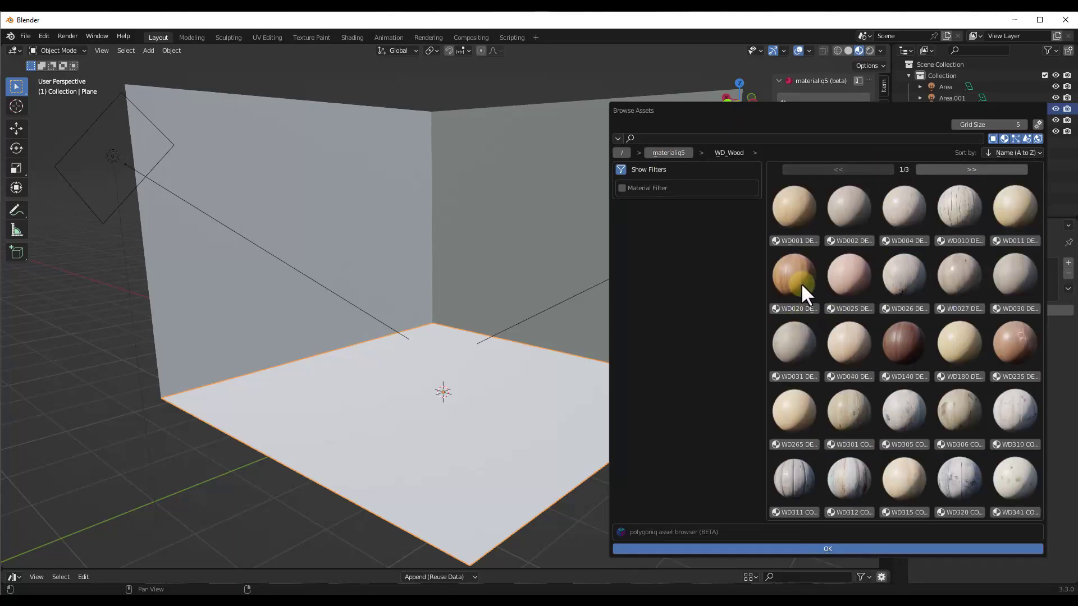
{"action": "left_click", "coordinate": [793, 308]}
{"action": "left_click", "coordinate": [834, 547]}
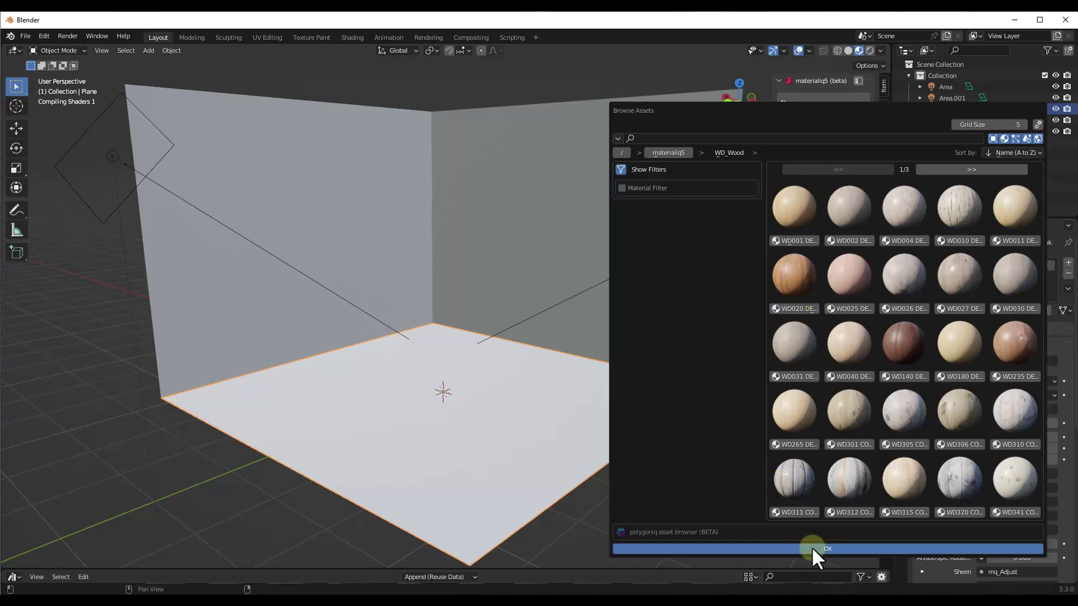
{"action": "left_click", "coordinate": [812, 549]}
{"action": "middle_click_drag", "start_coordinate": [476, 399], "coordinate": [450, 345]}
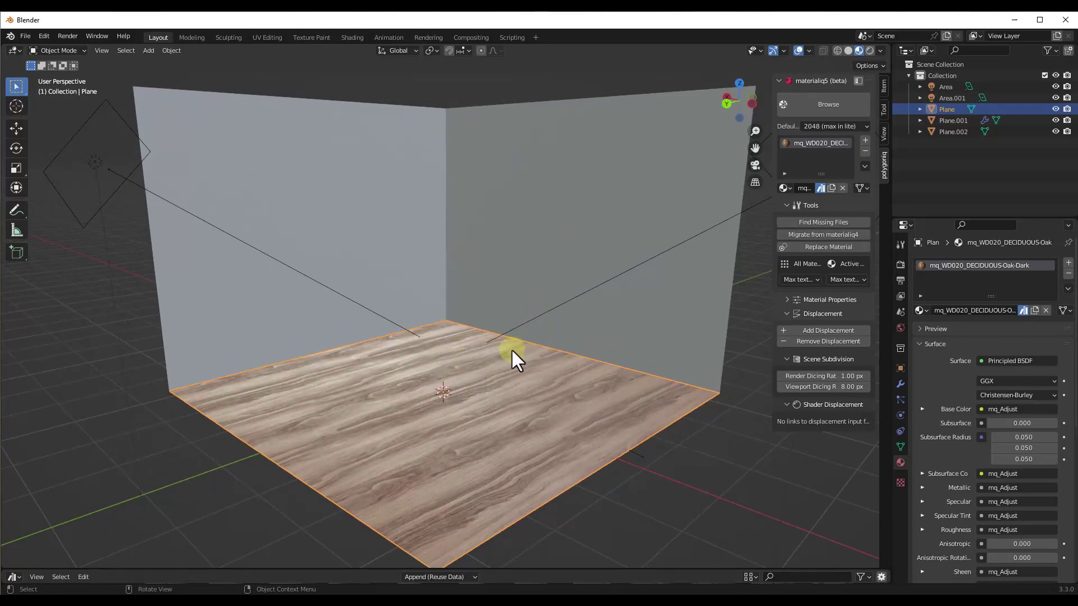
{"action": "middle_click_drag", "start_coordinate": [510, 349], "coordinate": [508, 344]}
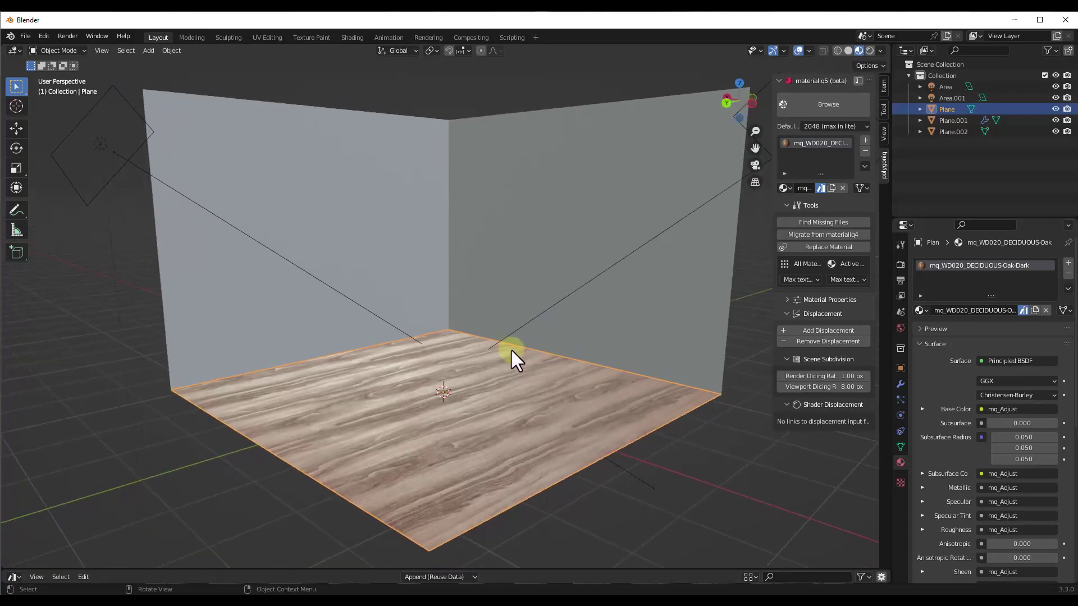
Step: Drag mq_WD320 CONIFEROUS-Spruce-Painted from the enlarged library's WD_Wood catalog onto the floor
{"action": "left_click_drag", "start_coordinate": [371, 567], "coordinate": [403, 375]}
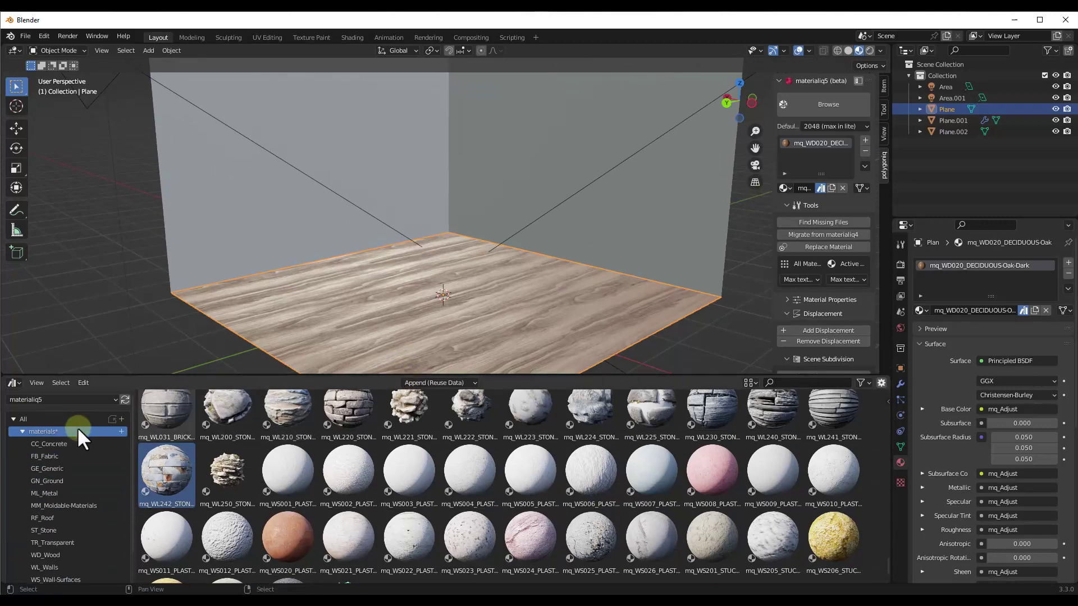
{"action": "scroll", "coordinate": [67, 443], "scroll_direction": "down", "scroll_amount": 2}
{"action": "left_click", "coordinate": [61, 520]}
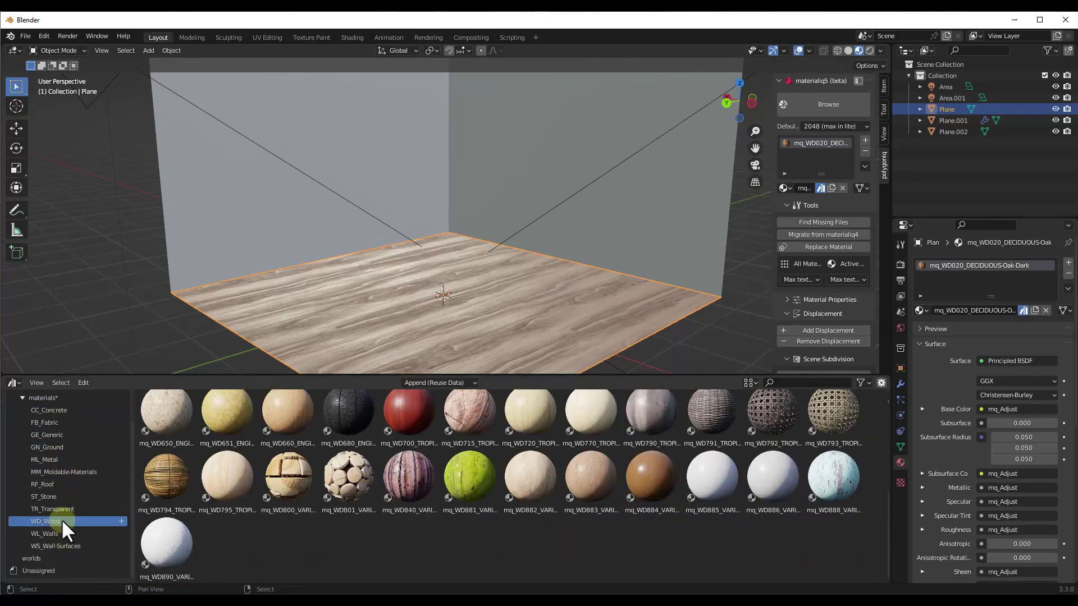
{"action": "scroll", "coordinate": [466, 528], "scroll_direction": "up", "scroll_amount": 1}
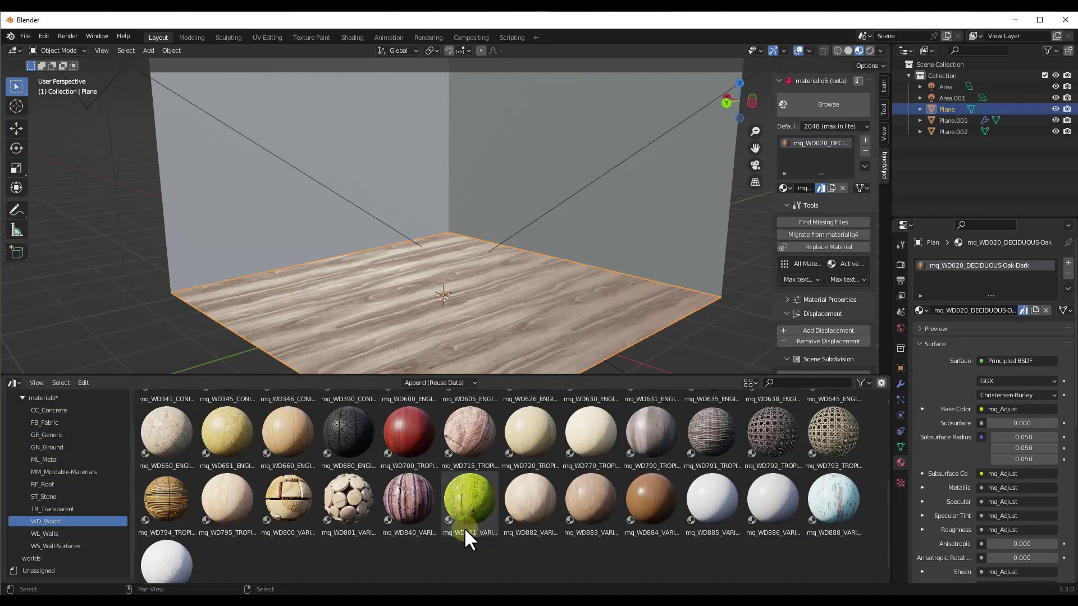
{"action": "scroll", "coordinate": [409, 496], "scroll_direction": "up", "scroll_amount": 6}
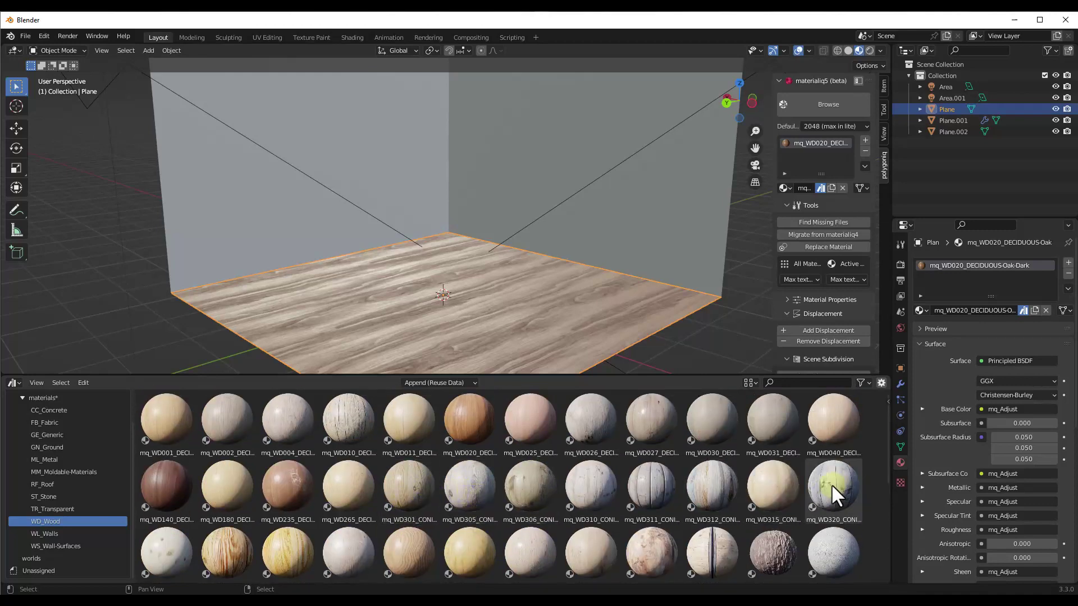
{"action": "left_click_drag", "start_coordinate": [831, 486], "coordinate": [540, 299]}
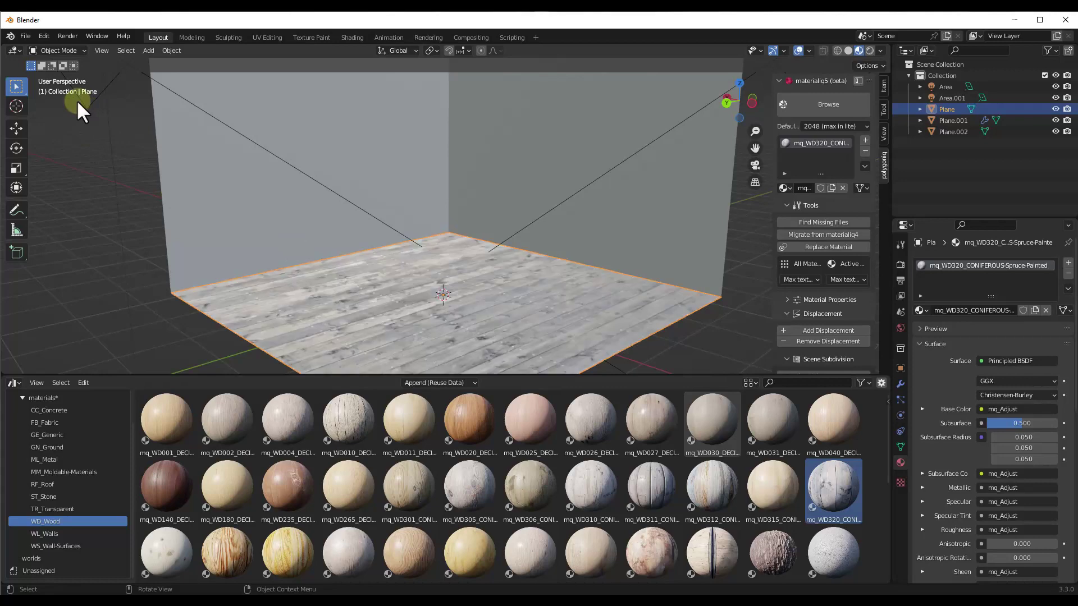
{"action": "middle_click_drag", "start_coordinate": [201, 169], "coordinate": [425, 263]}
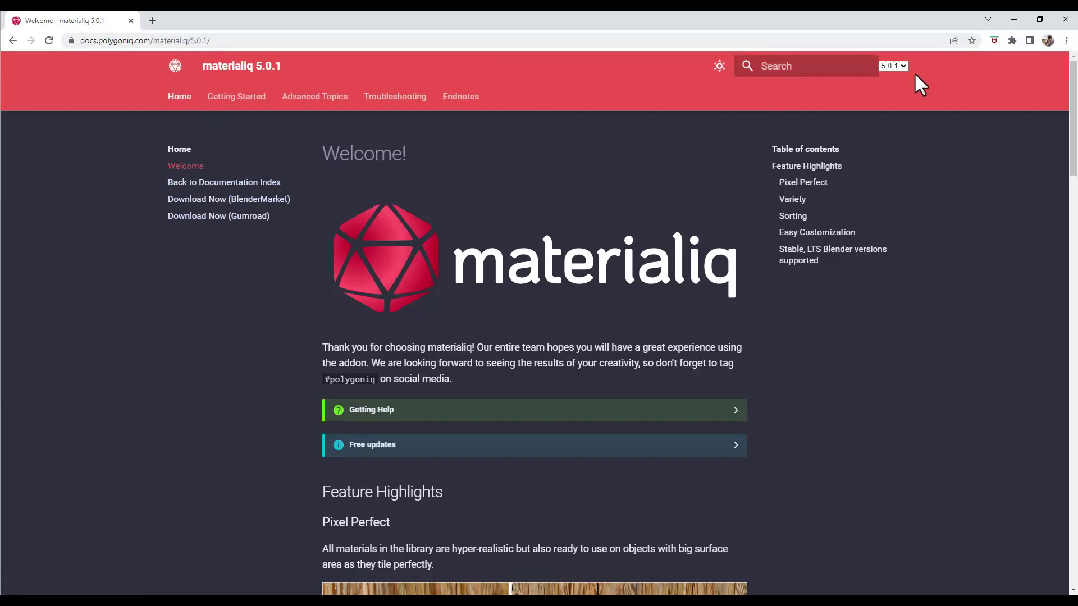
Step: Keep the docs at version 5.0.1 and read the Getting Started > Asset Browser page
{"action": "left_click", "coordinate": [898, 67]}
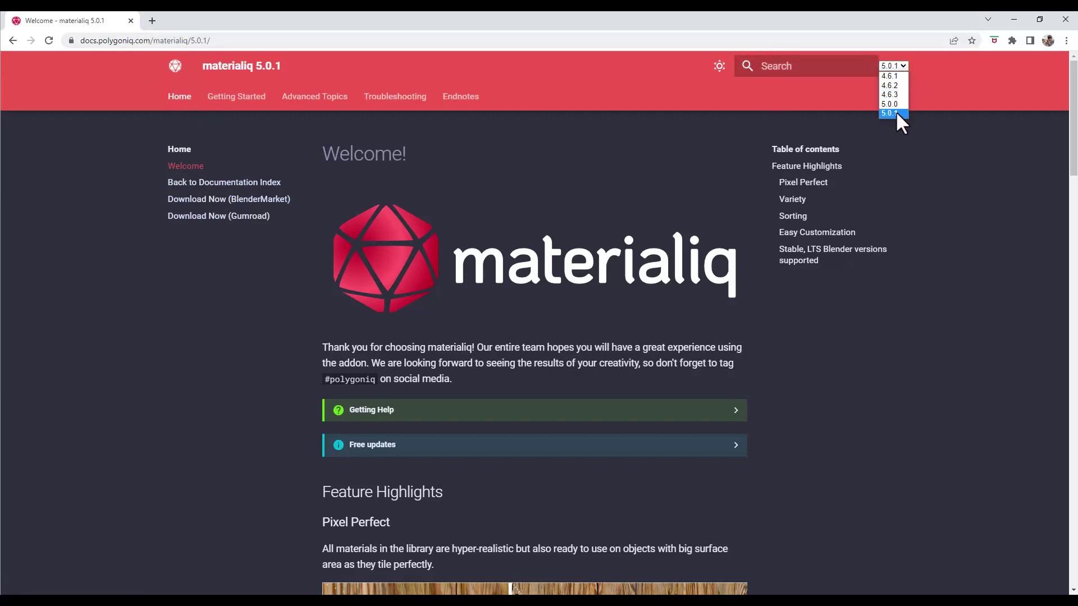
{"action": "left_click", "coordinate": [896, 112]}
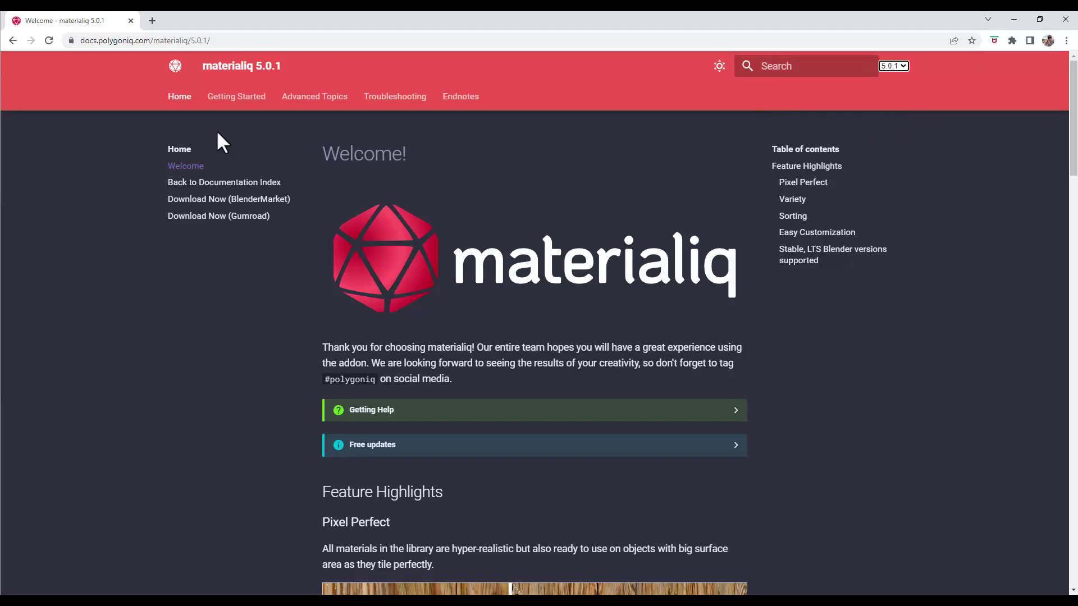
{"action": "left_click", "coordinate": [239, 97]}
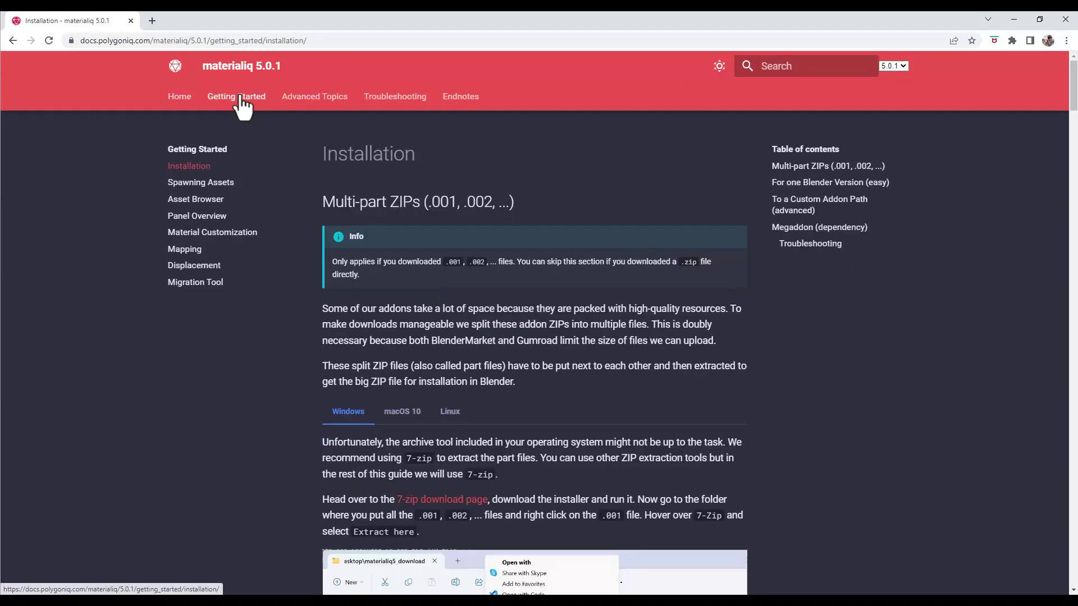
{"action": "left_click", "coordinate": [193, 199]}
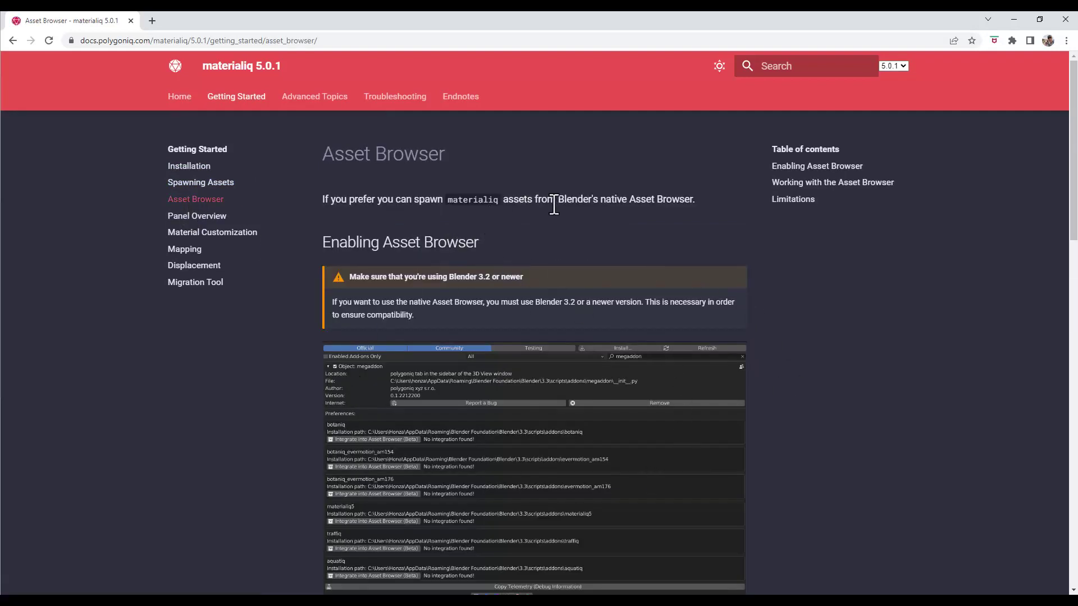
{"action": "scroll", "coordinate": [669, 226], "scroll_direction": "down", "scroll_amount": 1}
{"action": "scroll", "coordinate": [668, 223], "scroll_direction": "down", "scroll_amount": 10}
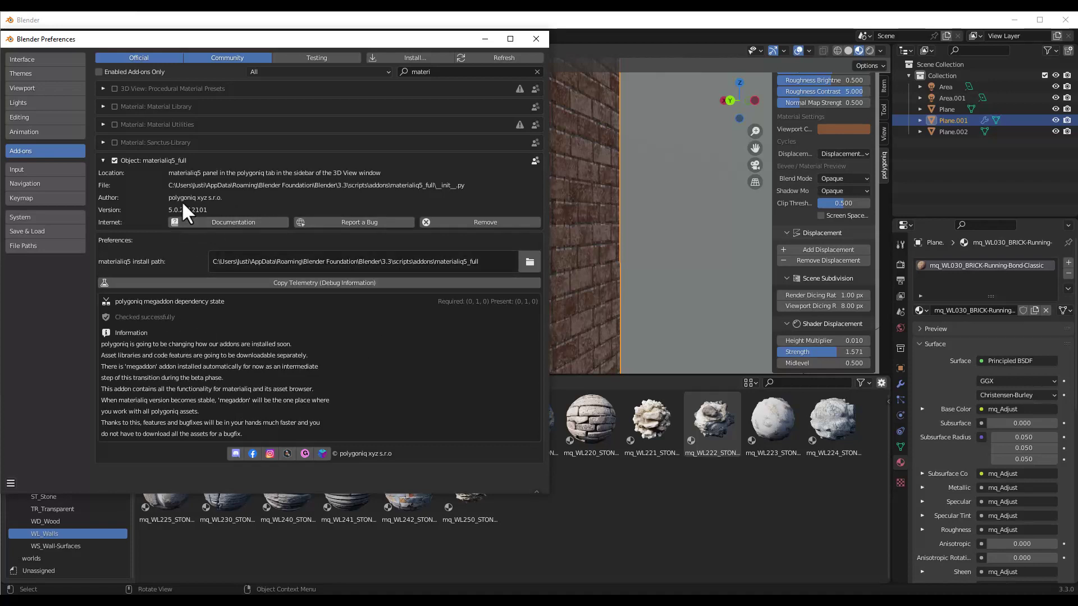
Step: Filter the add-ons list by 'mega' and expand the megaddon entry's details
{"action": "left_click", "coordinate": [538, 71]}
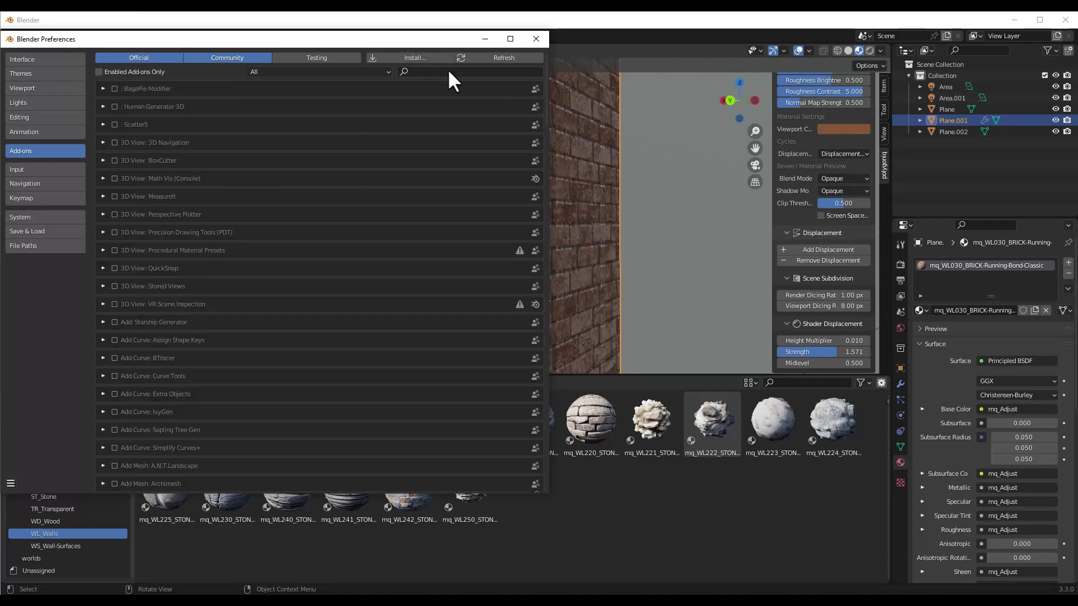
{"action": "left_click", "coordinate": [439, 68]}
{"action": "type", "text": "mat"}
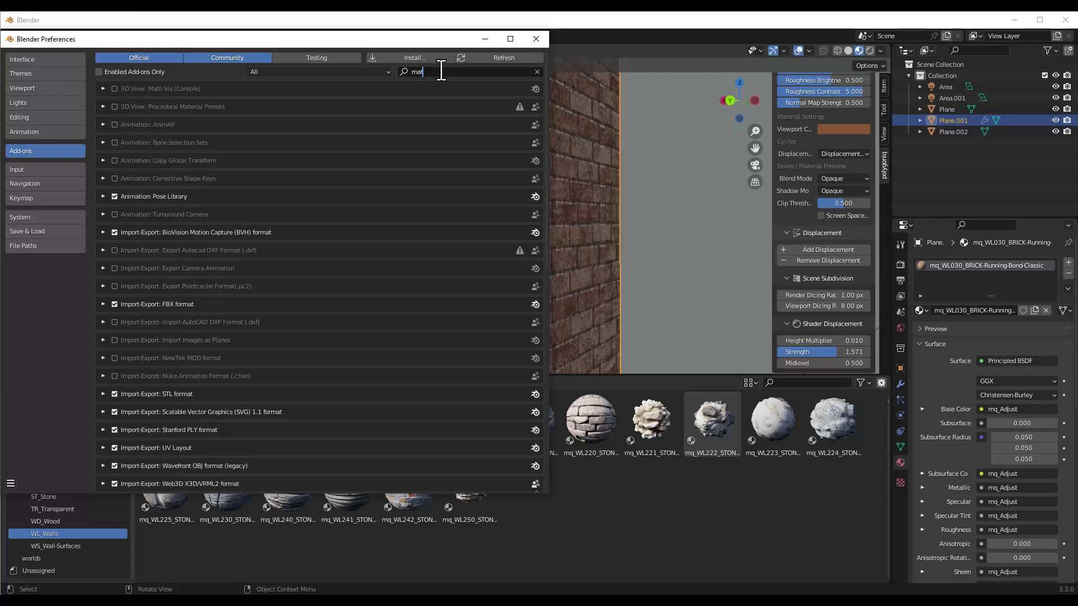
{"action": "type", "text": "er"}
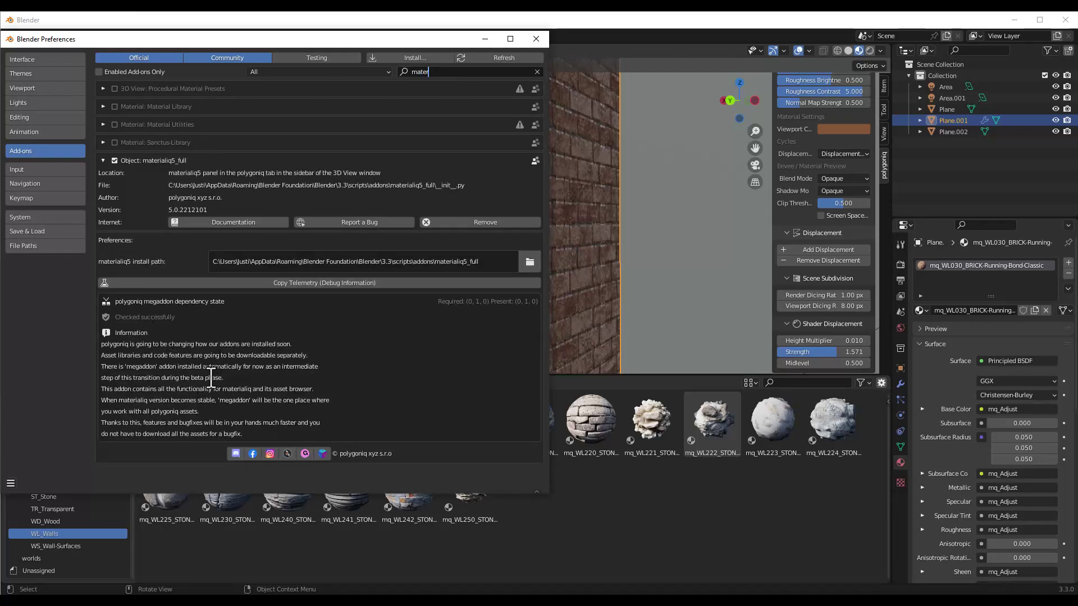
{"action": "key", "text": "ctrl+a"}
{"action": "type", "text": "mega"}
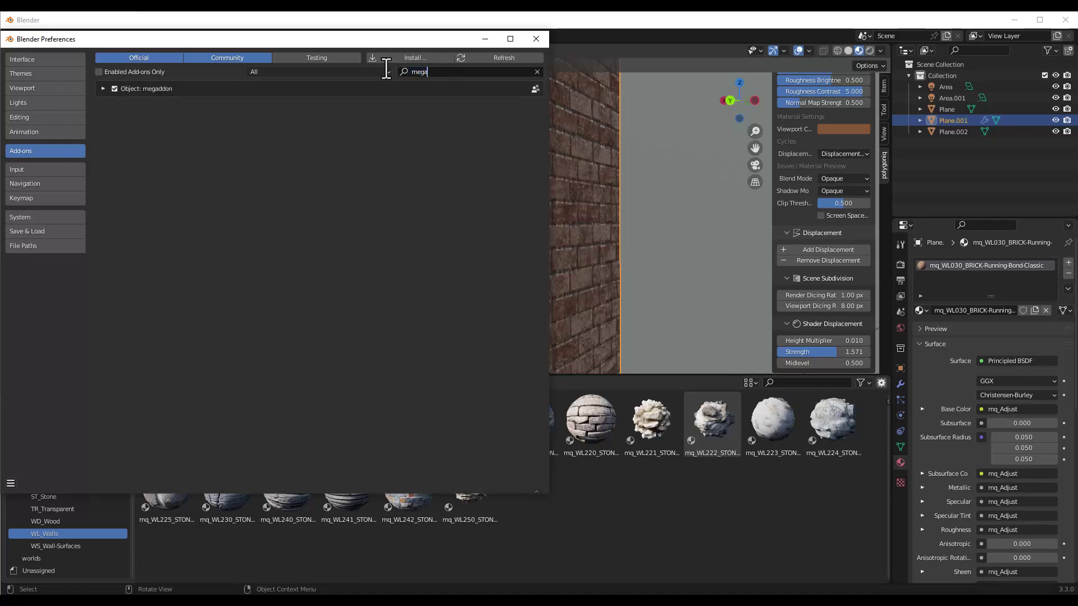
{"action": "left_click", "coordinate": [103, 88]}
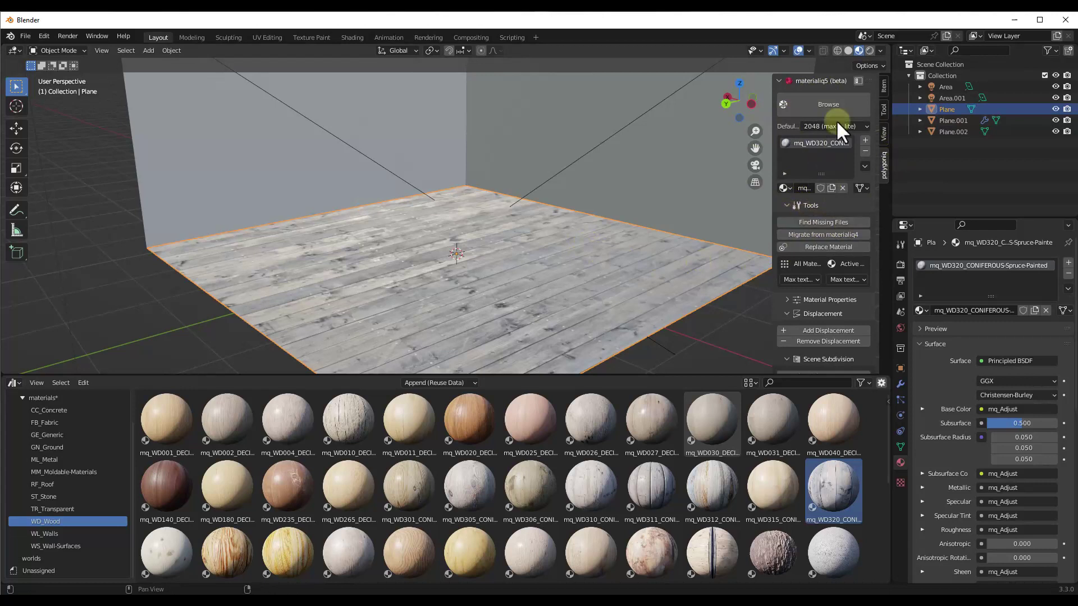
Step: Expand the floor material's Material Properties in the materialiq sidebar
{"action": "left_click", "coordinate": [832, 264]}
{"action": "scroll", "coordinate": [836, 247], "scroll_direction": "down", "scroll_amount": 2}
{"action": "left_click", "coordinate": [784, 254]}
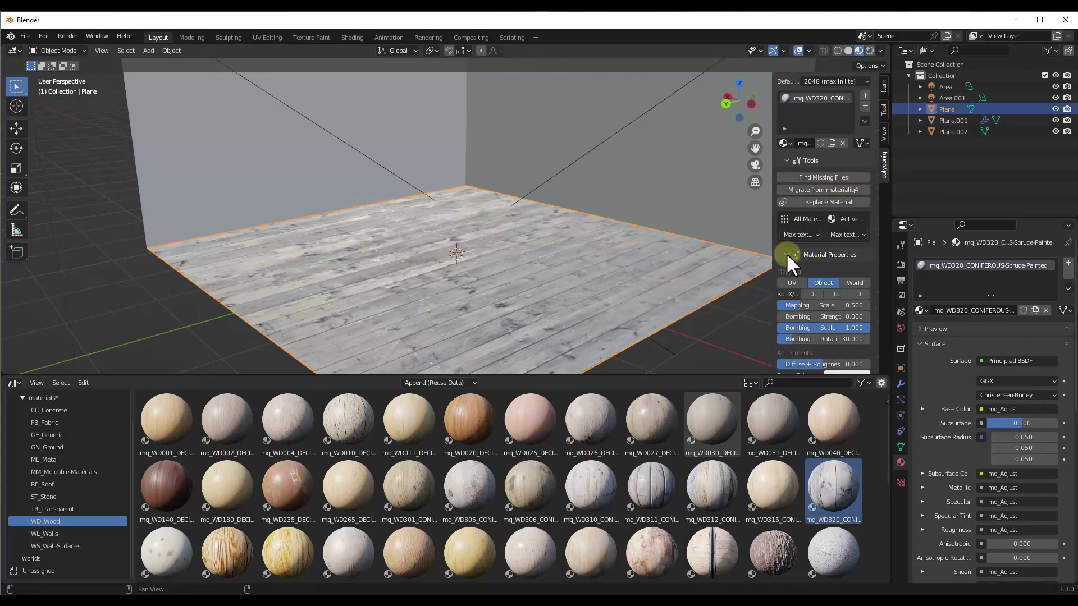
{"action": "scroll", "coordinate": [797, 253], "scroll_direction": "down", "scroll_amount": 4}
{"action": "scroll", "coordinate": [826, 258], "scroll_direction": "down", "scroll_amount": 1}
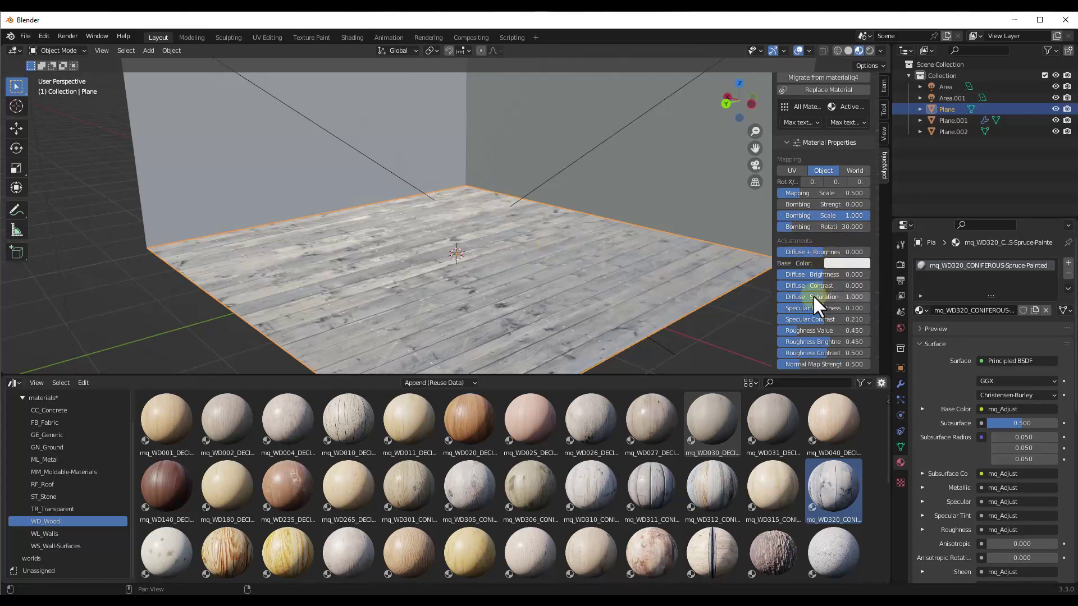
{"action": "scroll", "coordinate": [813, 310], "scroll_direction": "down", "scroll_amount": 1}
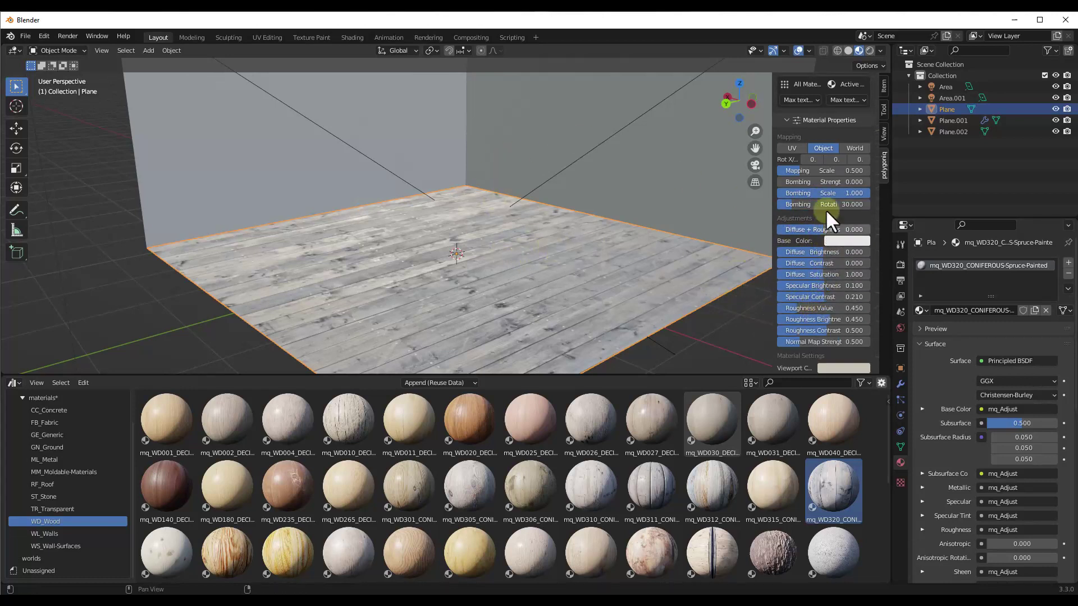
Step: Set Diffuse + Roughness to -0.060, testing roughness 0.950 before returning it to 0.450
{"action": "mouse_move", "coordinate": [820, 227]}
{"action": "left_mouse_down"}
{"action": "mouse_move", "coordinate": [789, 226]}
{"action": "mouse_move", "coordinate": [865, 227]}
{"action": "mouse_move", "coordinate": [819, 227]}
{"action": "left_mouse_up"}
{"action": "scroll", "coordinate": [815, 260], "scroll_direction": "down", "scroll_amount": 3}
{"action": "middle_click_drag", "start_coordinate": [845, 277], "coordinate": [841, 214]}
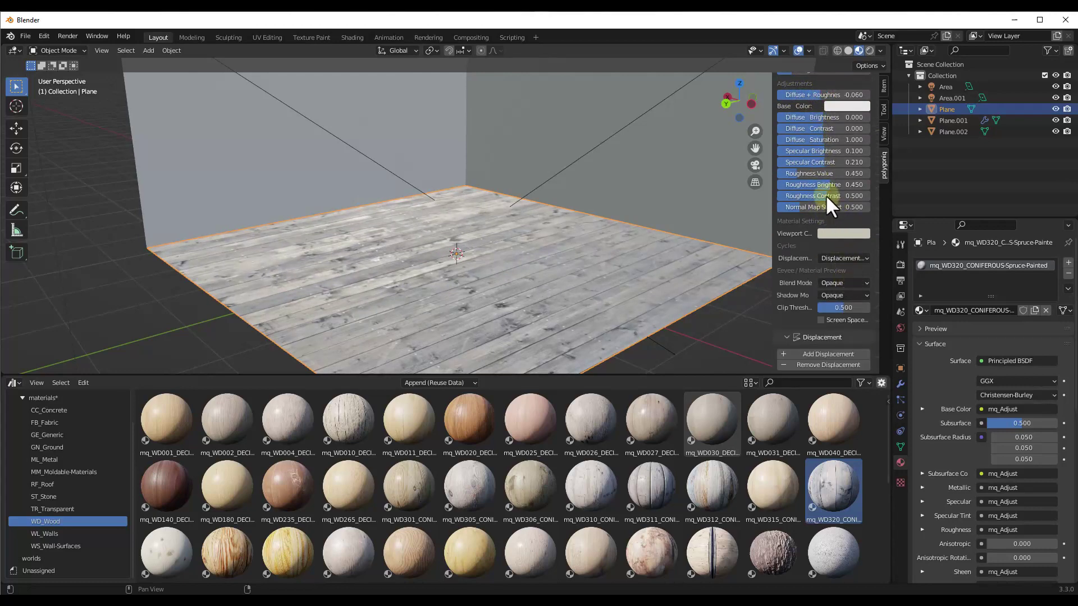
{"action": "mouse_move", "coordinate": [798, 173]}
{"action": "left_mouse_down"}
{"action": "mouse_move", "coordinate": [827, 174]}
{"action": "mouse_move", "coordinate": [794, 173]}
{"action": "mouse_move", "coordinate": [802, 173]}
{"action": "left_mouse_up"}
{"action": "scroll", "coordinate": [831, 146], "scroll_direction": "up", "scroll_amount": 4}
{"action": "scroll", "coordinate": [829, 141], "scroll_direction": "up", "scroll_amount": 4}
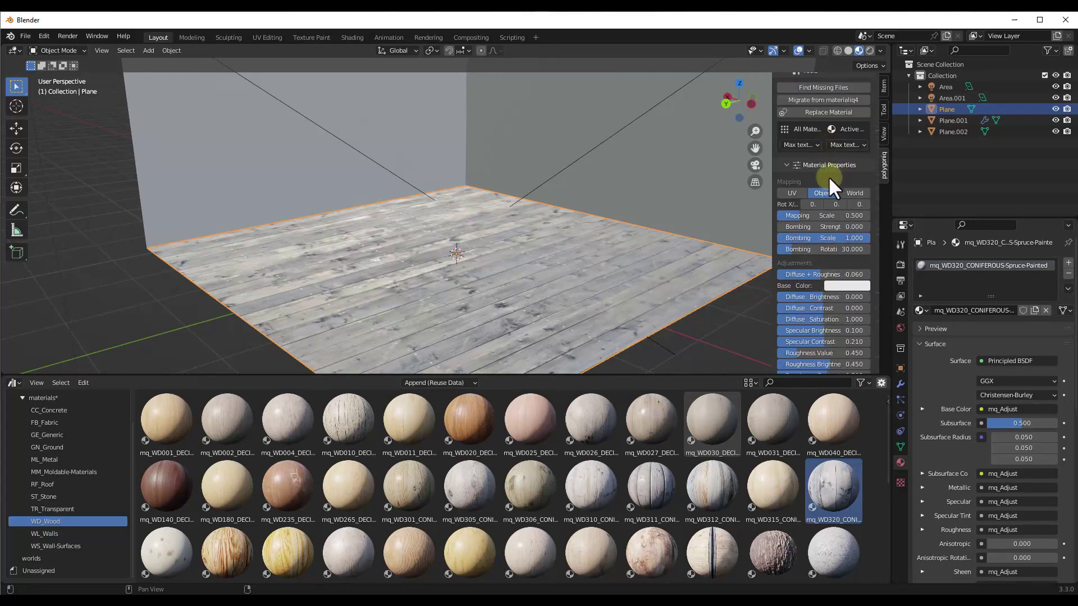
{"action": "scroll", "coordinate": [825, 191], "scroll_direction": "down", "scroll_amount": 12}
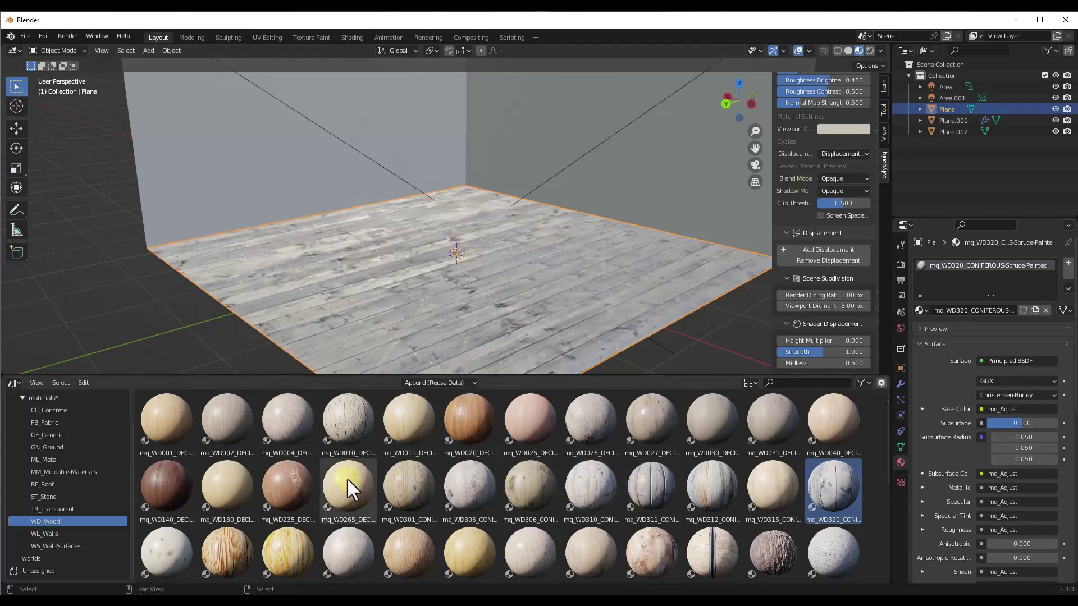
{"action": "scroll", "coordinate": [329, 466], "scroll_direction": "down", "scroll_amount": 10}
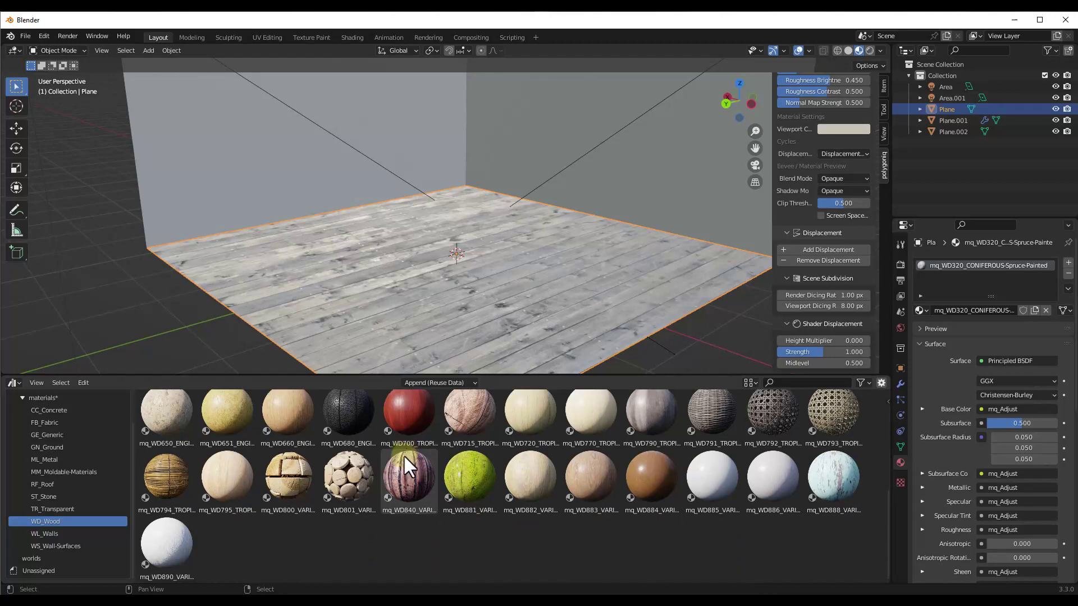
Step: Drag the WL_Walls material WL030 BRICK-Running-Bond-Classic onto the back wall
{"action": "scroll", "coordinate": [749, 525], "scroll_direction": "up", "scroll_amount": 2}
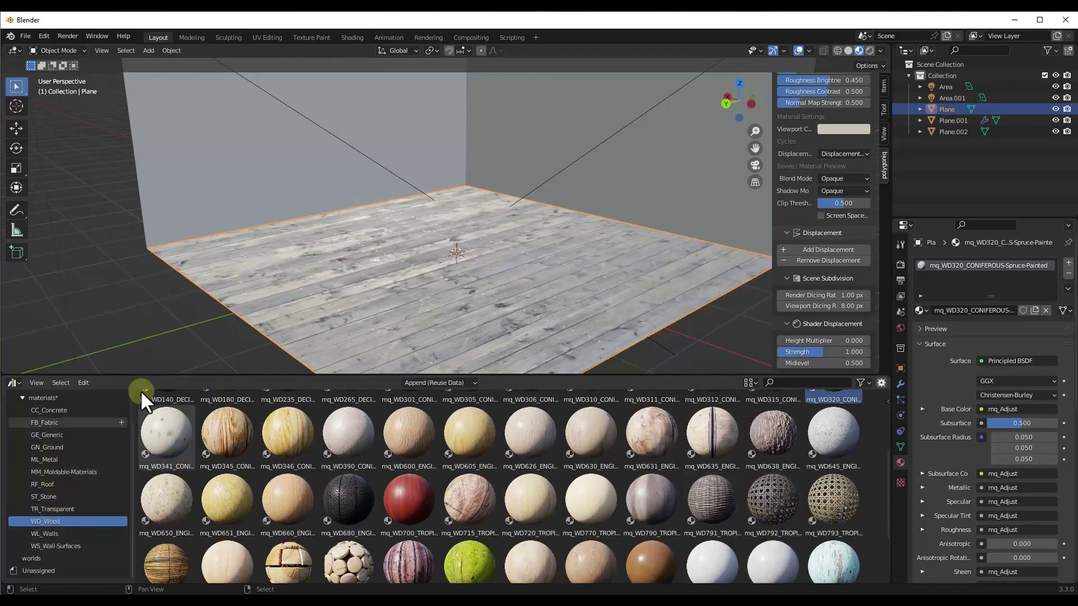
{"action": "left_click", "coordinate": [44, 534]}
{"action": "middle_click_drag", "start_coordinate": [460, 264], "coordinate": [480, 267]}
{"action": "middle_click_drag", "start_coordinate": [457, 97], "coordinate": [457, 268]}
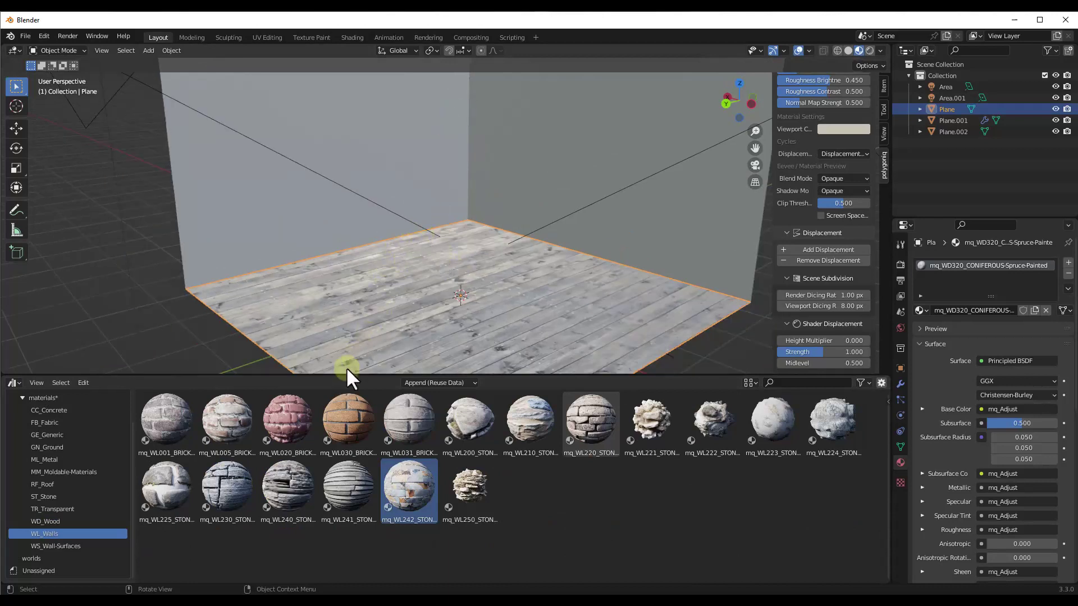
{"action": "left_click_drag", "start_coordinate": [348, 423], "coordinate": [317, 184]}
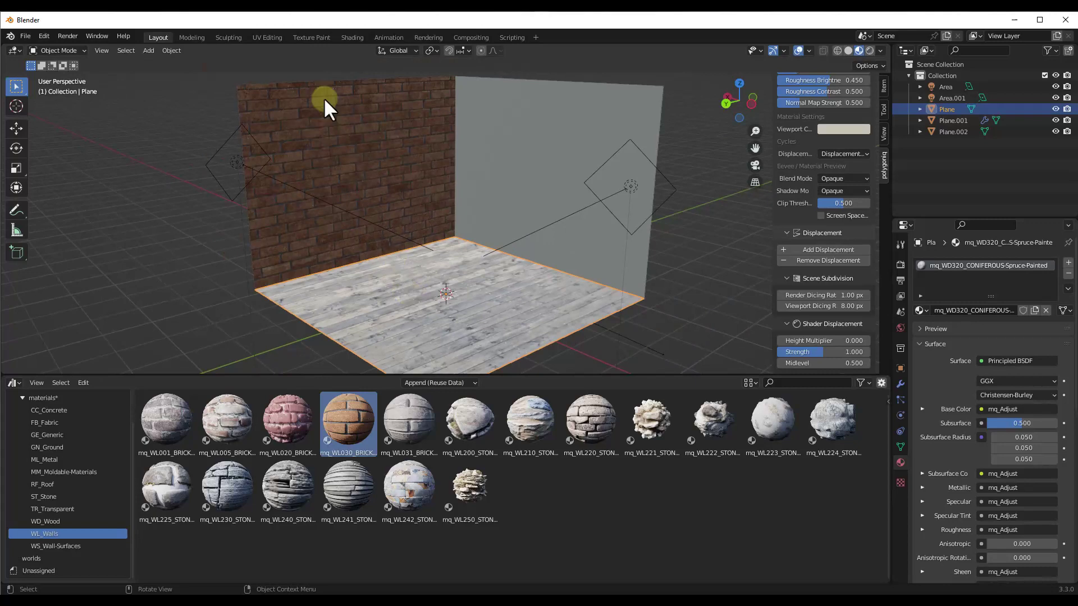
{"action": "scroll", "coordinate": [347, 233], "scroll_direction": "up", "scroll_amount": 6}
{"action": "middle_click_drag", "start_coordinate": [396, 252], "coordinate": [430, 258]}
Step: Select the wall Plane.001 and raise its Mapping Scale to 0.771
{"action": "left_click", "coordinate": [430, 258]}
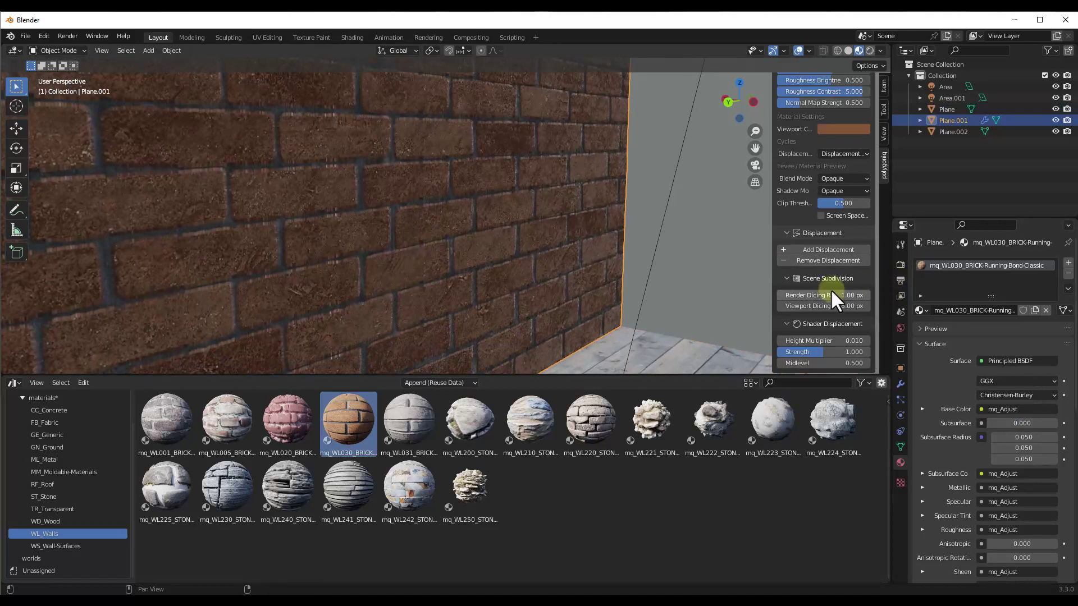
{"action": "scroll", "coordinate": [830, 288], "scroll_direction": "up", "scroll_amount": 8}
{"action": "scroll", "coordinate": [827, 264], "scroll_direction": "up", "scroll_amount": 2}
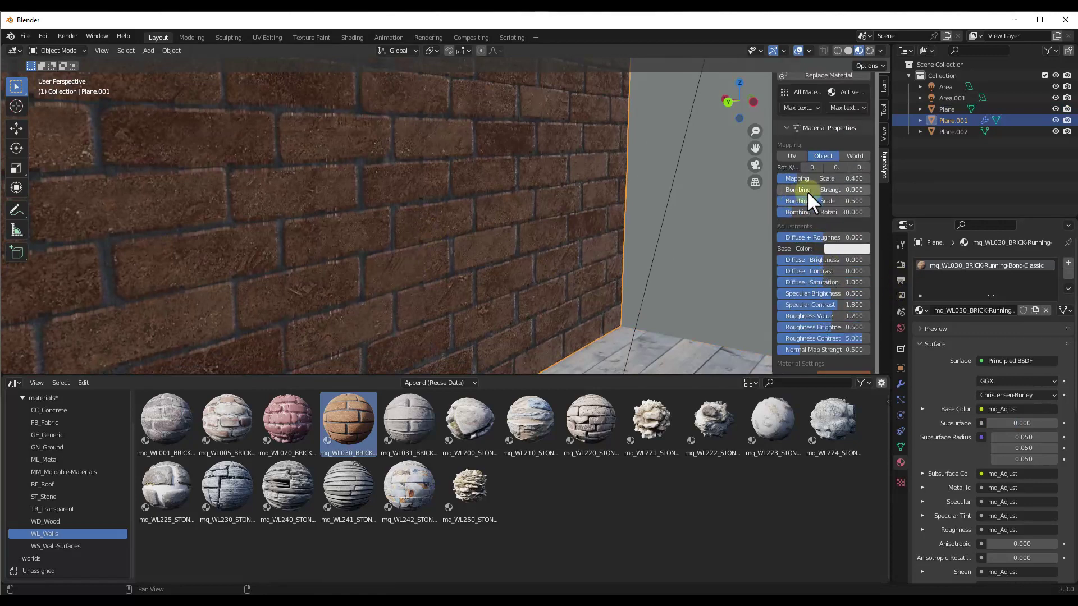
{"action": "mouse_move", "coordinate": [854, 177]}
{"action": "left_mouse_down"}
{"action": "mouse_move", "coordinate": [881, 176]}
{"action": "mouse_move", "coordinate": [864, 179]}
{"action": "left_mouse_up"}
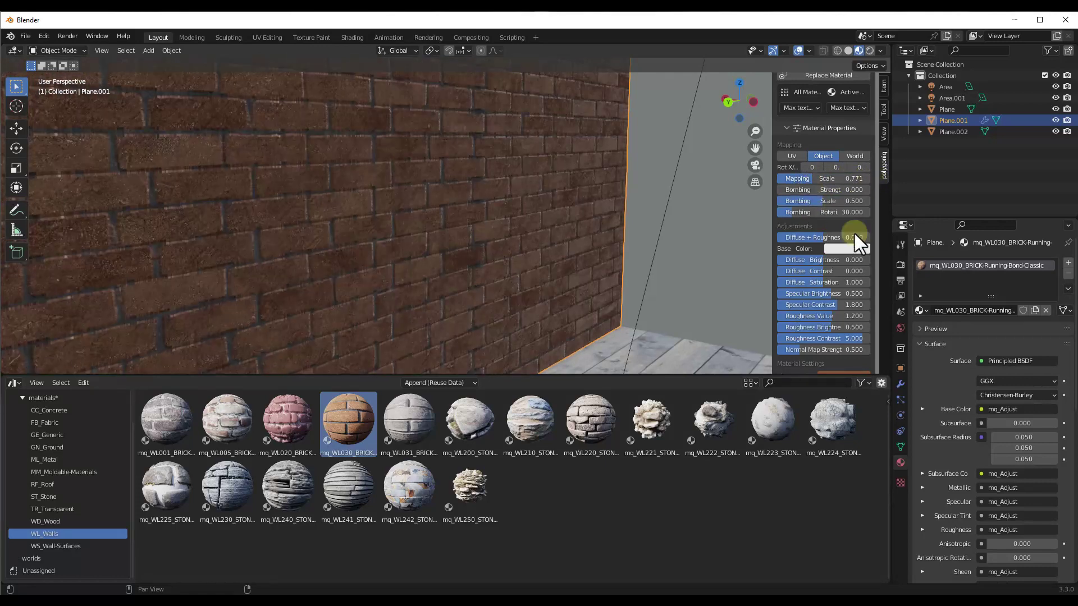
{"action": "scroll", "coordinate": [854, 234], "scroll_direction": "down", "scroll_amount": 10}
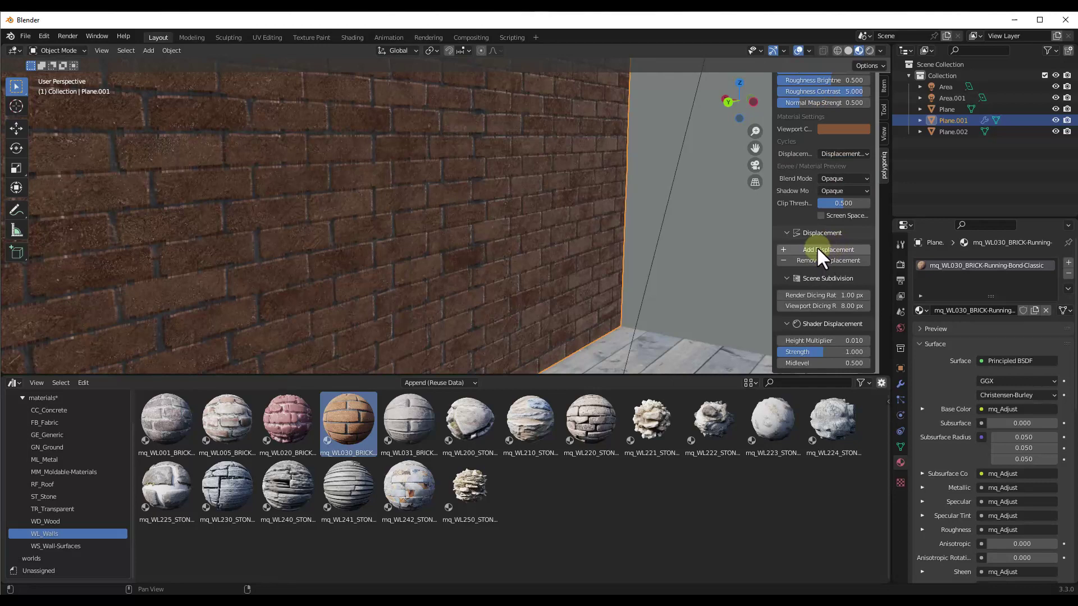
Step: Add displacement to the brick wall using the default subdivision and modifier options
{"action": "left_click", "coordinate": [819, 252]}
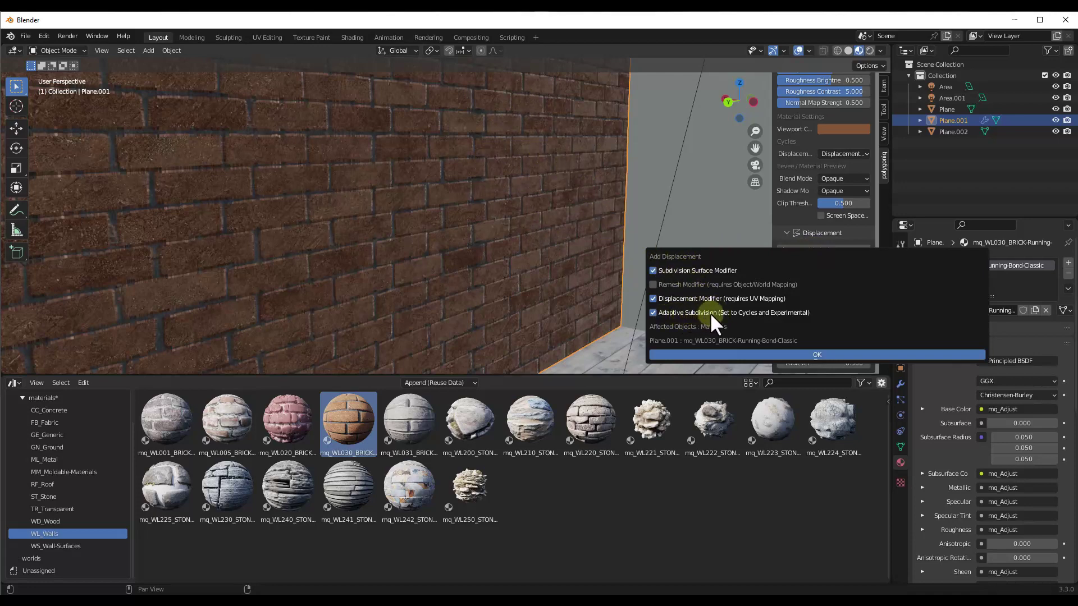
{"action": "left_click", "coordinate": [811, 355]}
{"action": "middle_click_drag", "start_coordinate": [569, 255], "coordinate": [483, 241]}
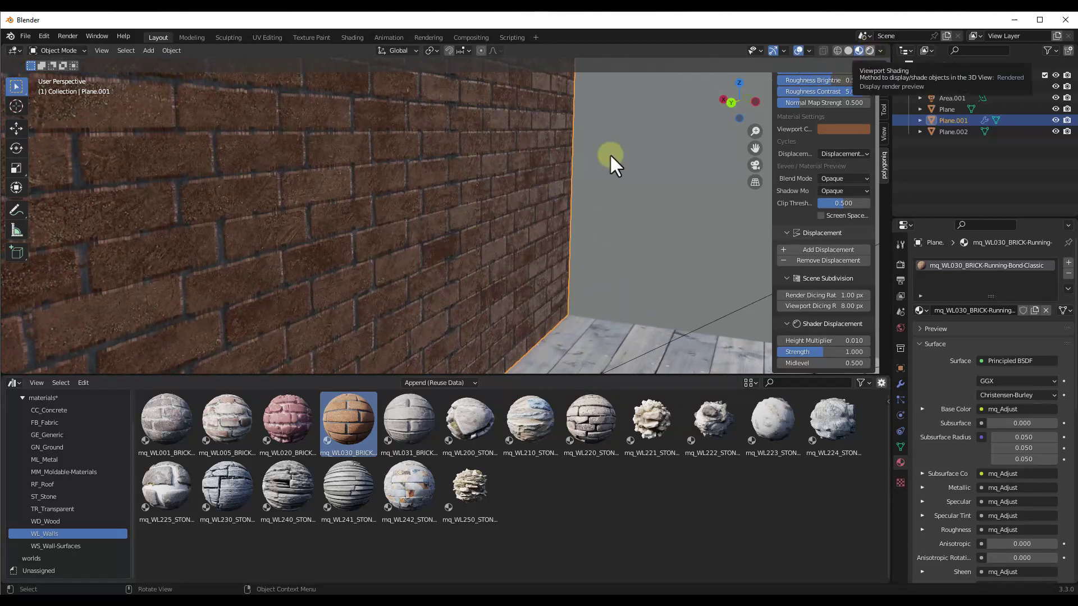
Step: Set displacement Strength to 1.571, testing Height Multiplier 0.110 before returning to 0.010
{"action": "middle_click_drag", "start_coordinate": [609, 153], "coordinate": [437, 223]}
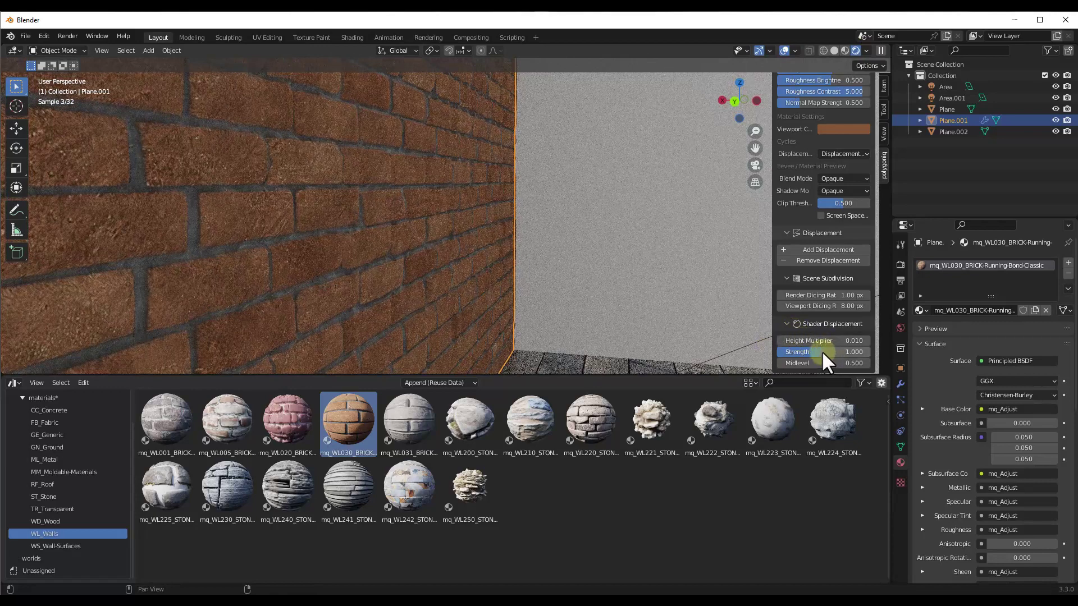
{"action": "left_click_drag", "start_coordinate": [825, 352], "coordinate": [850, 351]}
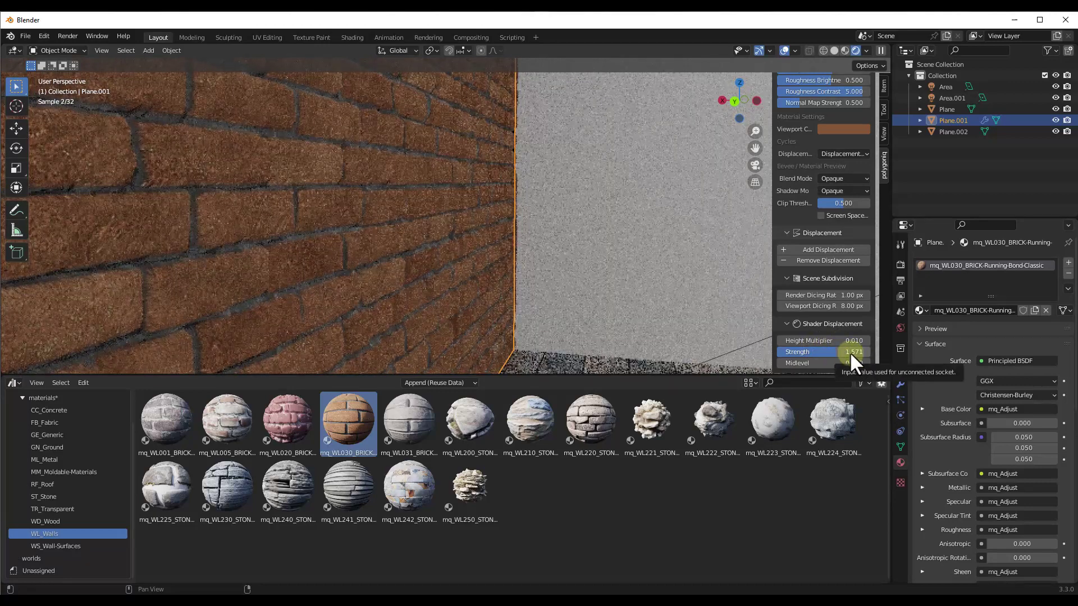
{"action": "left_click", "coordinate": [264, 204]}
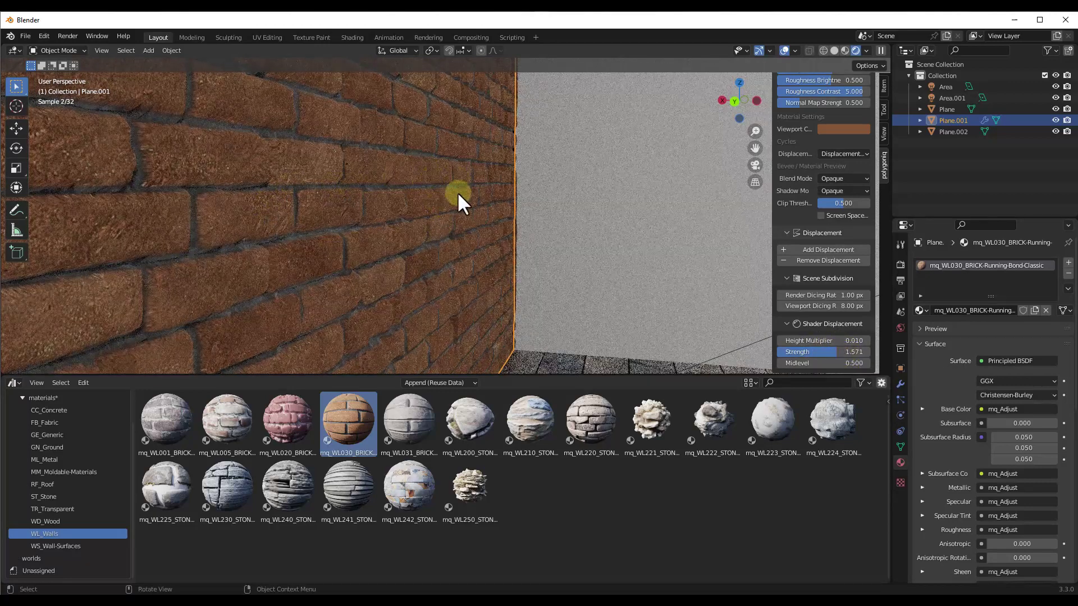
{"action": "left_click", "coordinate": [866, 340]}
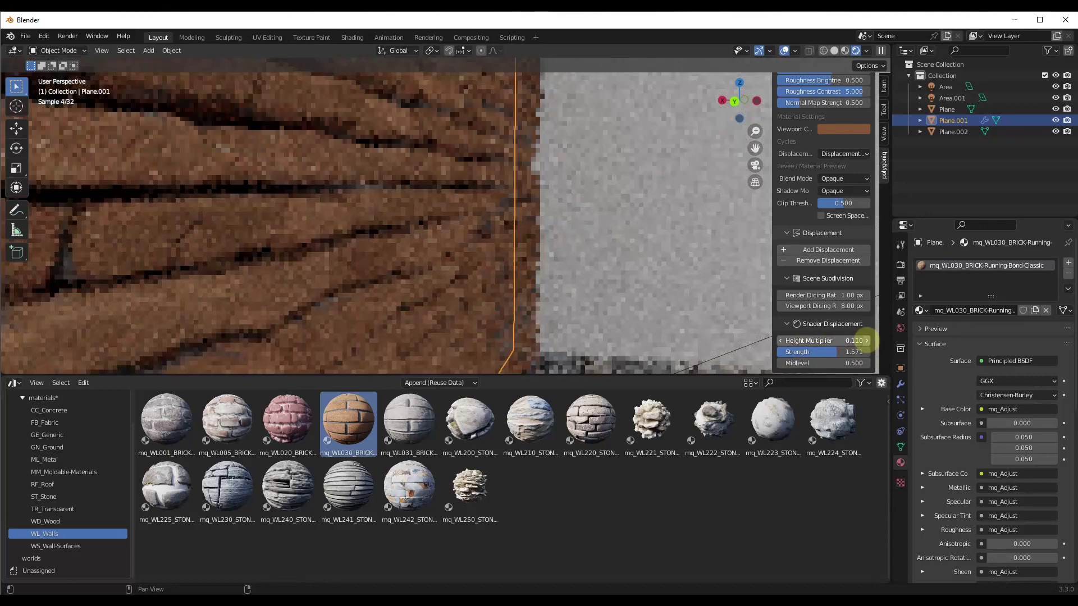
{"action": "left_click", "coordinate": [780, 340]}
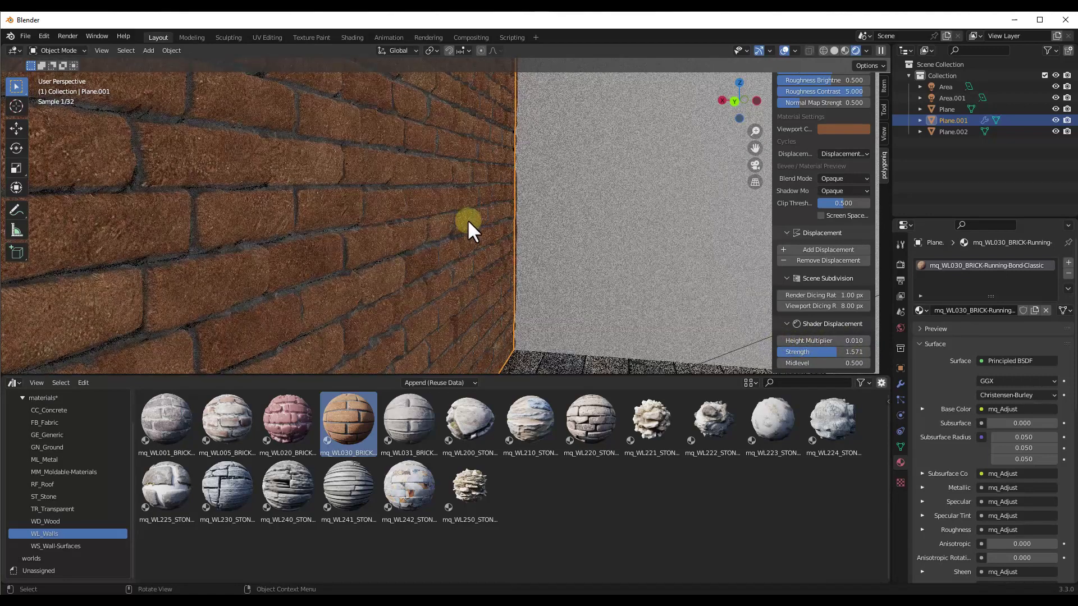
{"action": "middle_click_drag", "start_coordinate": [455, 222], "coordinate": [443, 221]}
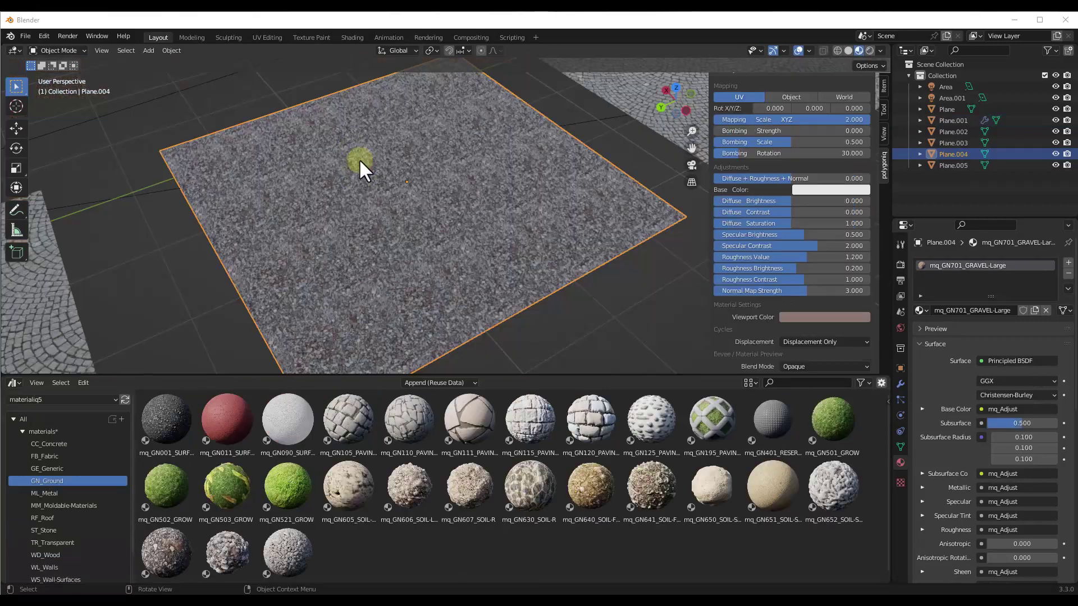
Step: Set the gravel's texture bombing to strength 0.943, scale 0.976 and rotation 31.281
{"action": "middle_click_drag", "start_coordinate": [360, 161], "coordinate": [443, 166]}
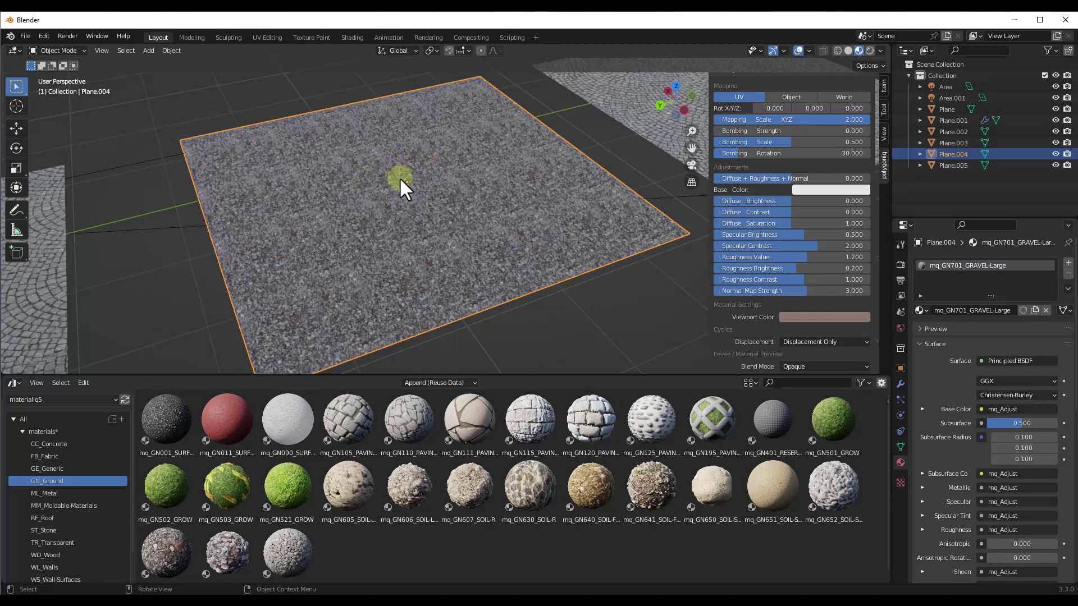
{"action": "scroll", "coordinate": [408, 201], "scroll_direction": "up", "scroll_amount": 2}
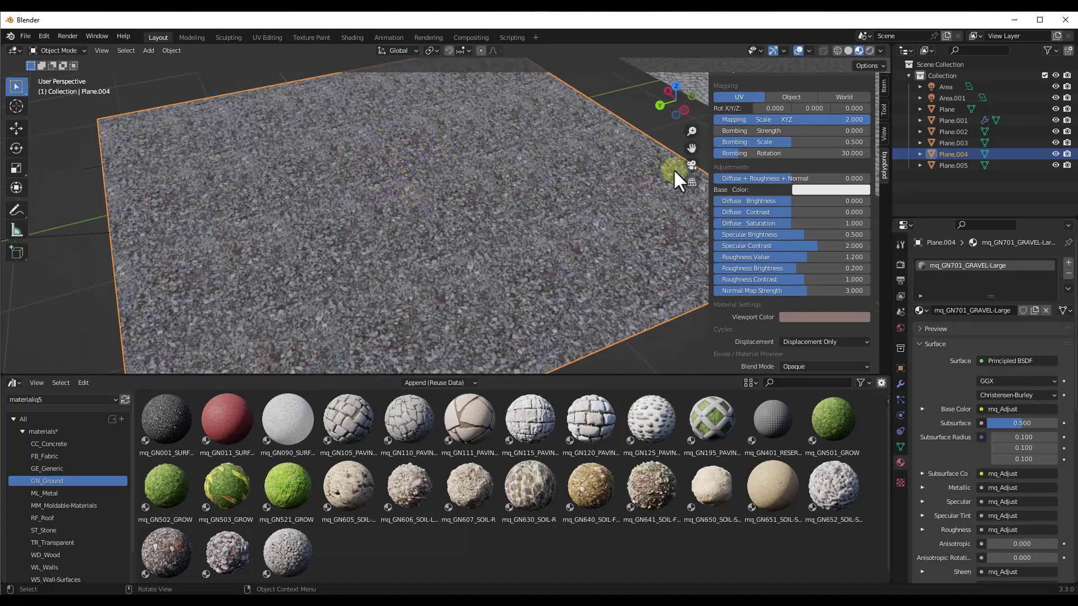
{"action": "left_click_drag", "start_coordinate": [729, 129], "coordinate": [886, 132]}
{"action": "scroll", "coordinate": [362, 233], "scroll_direction": "down", "scroll_amount": 4}
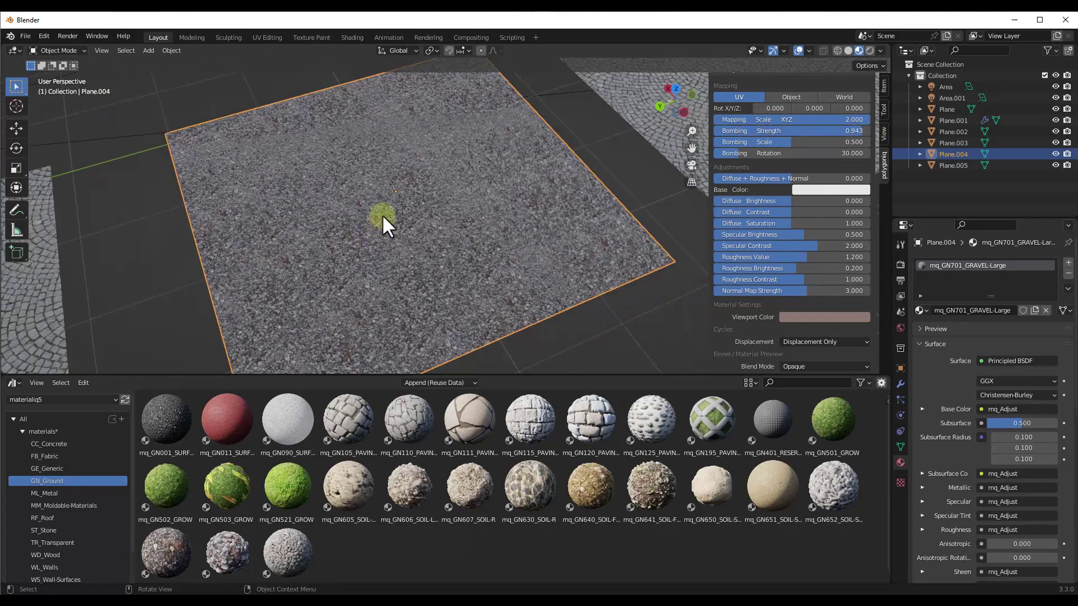
{"action": "scroll", "coordinate": [386, 226], "scroll_direction": "up", "scroll_amount": 3}
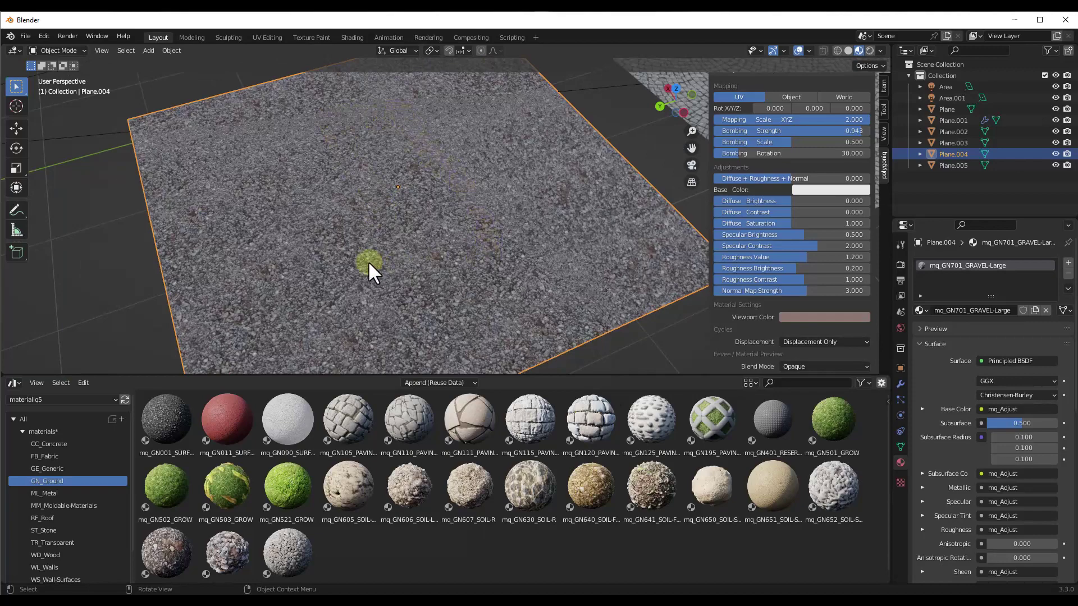
{"action": "left_click_drag", "start_coordinate": [792, 141], "coordinate": [644, 154]}
{"action": "scroll", "coordinate": [522, 190], "scroll_direction": "down", "scroll_amount": 1}
{"action": "middle_click_drag", "start_coordinate": [436, 236], "coordinate": [291, 156]}
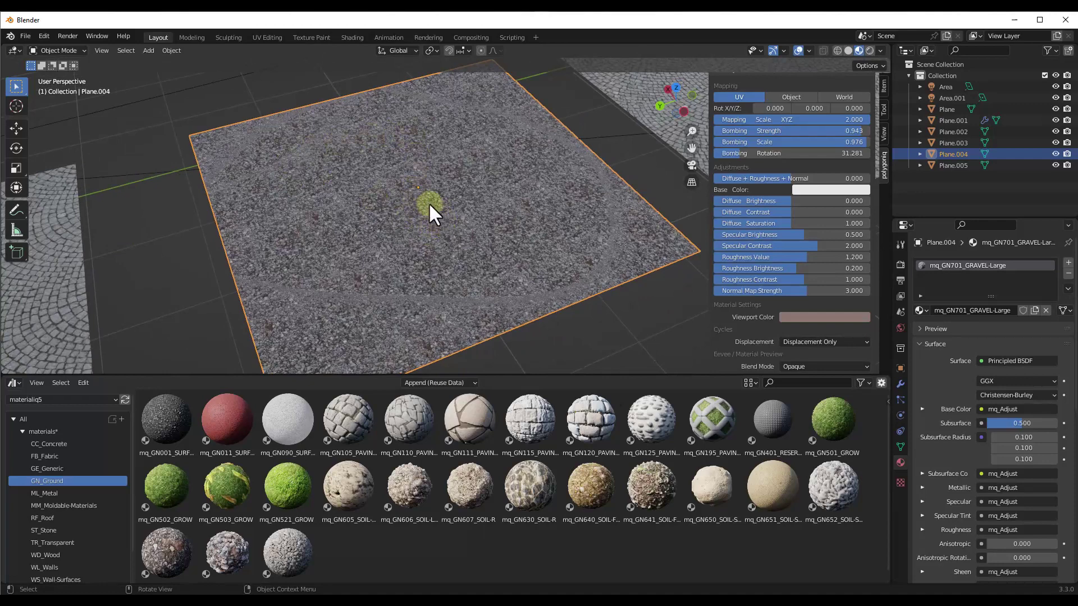
{"action": "scroll", "coordinate": [439, 243], "scroll_direction": "up", "scroll_amount": 2}
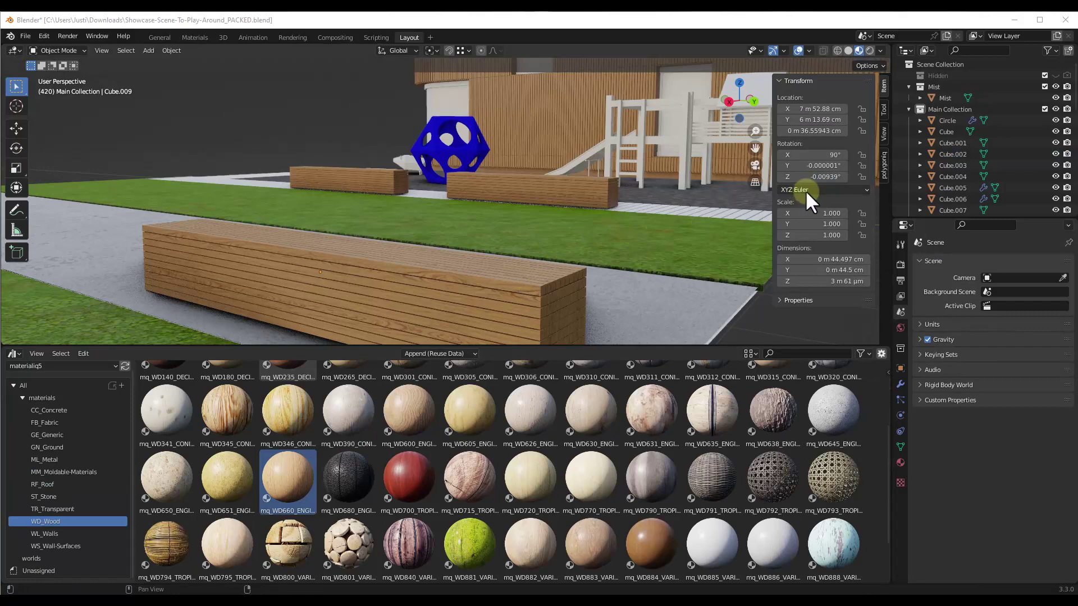
Step: Replace mq_WD660_ENGINEERED-Oak-Veneer with WD626 Laminated-Veneer scene-wide via polygoniq's Replace Material, leaving options unticked
{"action": "left_click", "coordinate": [883, 166]}
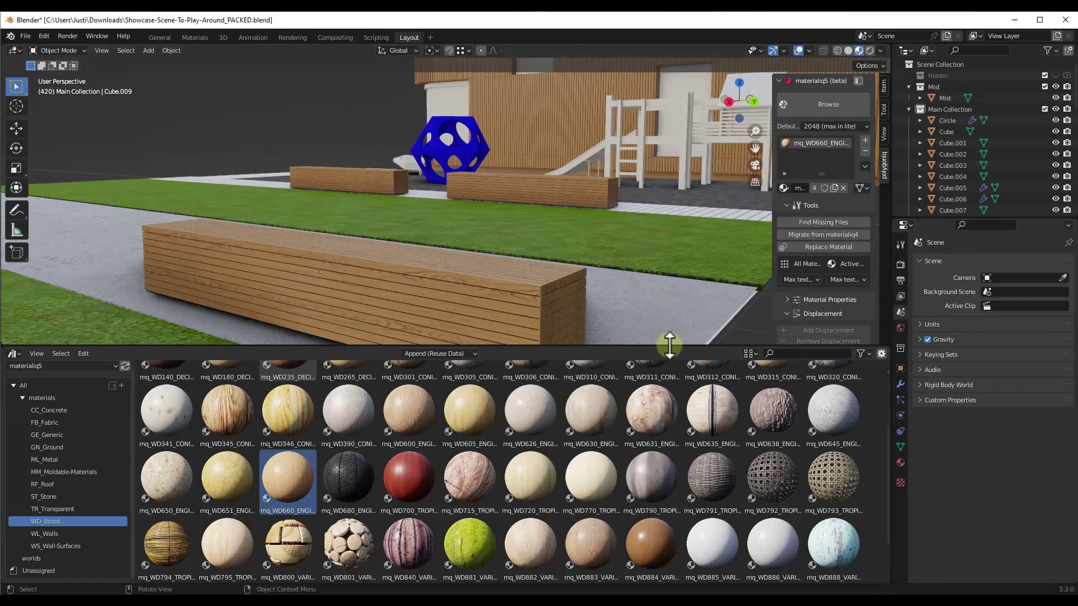
{"action": "left_click_drag", "start_coordinate": [669, 345], "coordinate": [676, 413]}
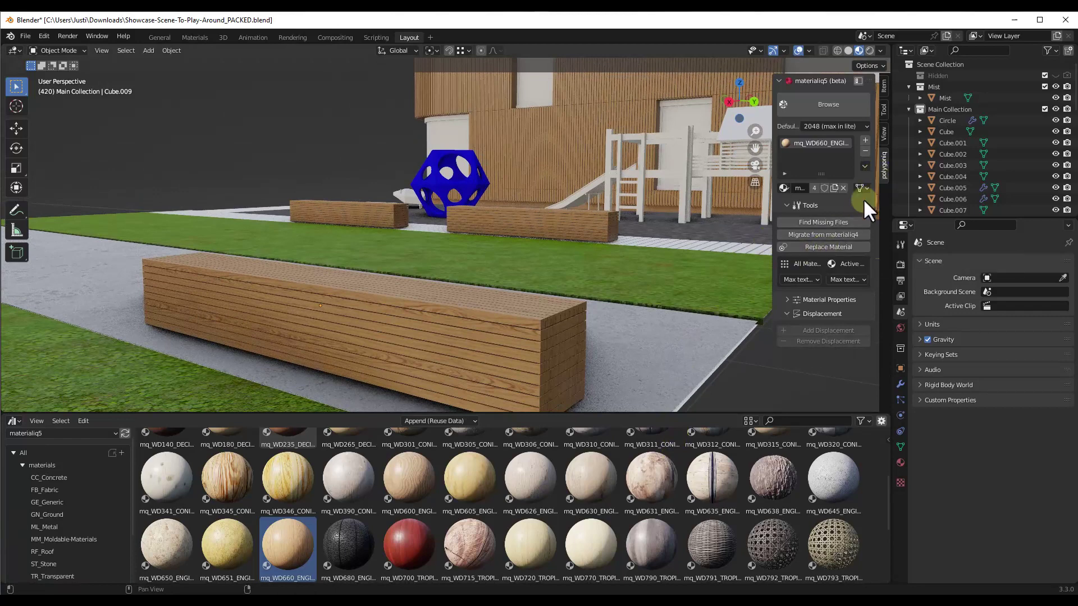
{"action": "left_click", "coordinate": [820, 247]}
{"action": "left_click", "coordinate": [802, 269]}
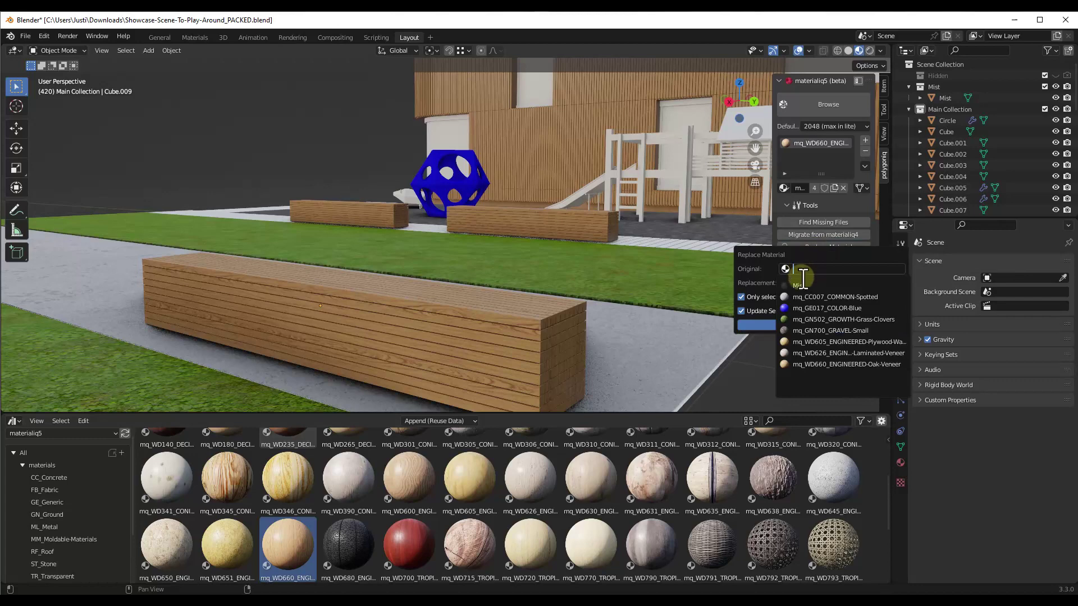
{"action": "left_click", "coordinate": [813, 364]}
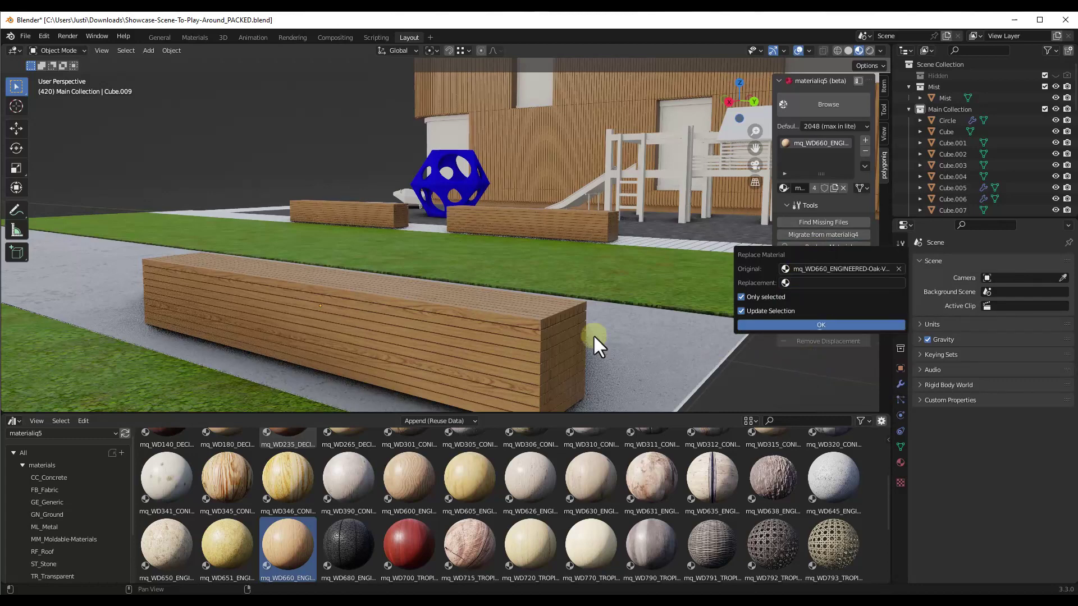
{"action": "left_click", "coordinate": [802, 283]}
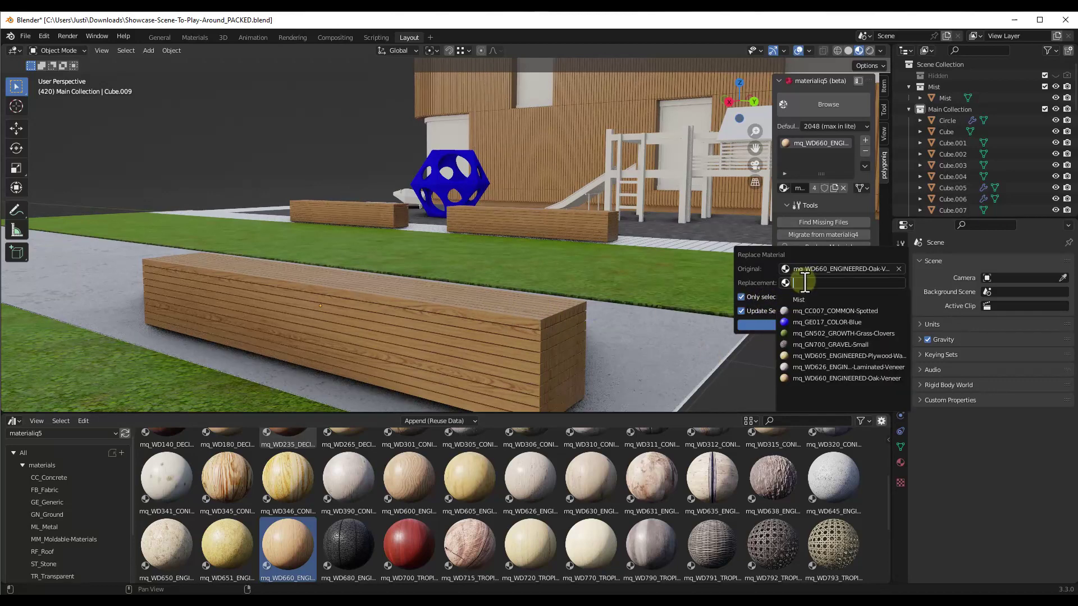
{"action": "left_click", "coordinate": [845, 367]}
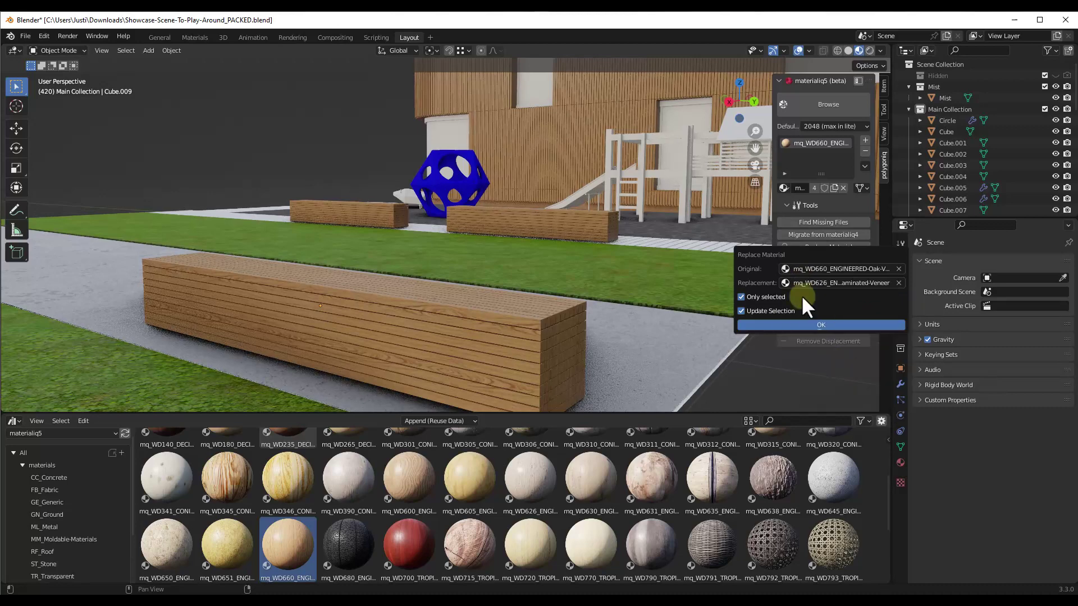
{"action": "left_click", "coordinate": [762, 311]}
{"action": "left_click", "coordinate": [820, 325]}
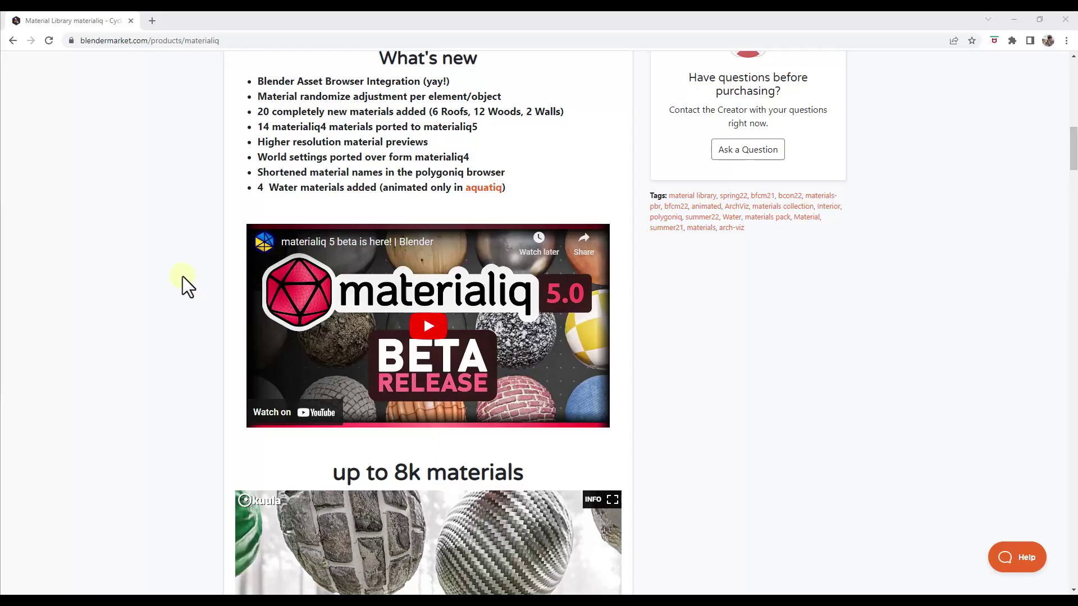
Step: Scroll the materialiq product page down to the 370+ adjustable materials section
{"action": "scroll", "coordinate": [183, 276], "scroll_direction": "down", "scroll_amount": 8}
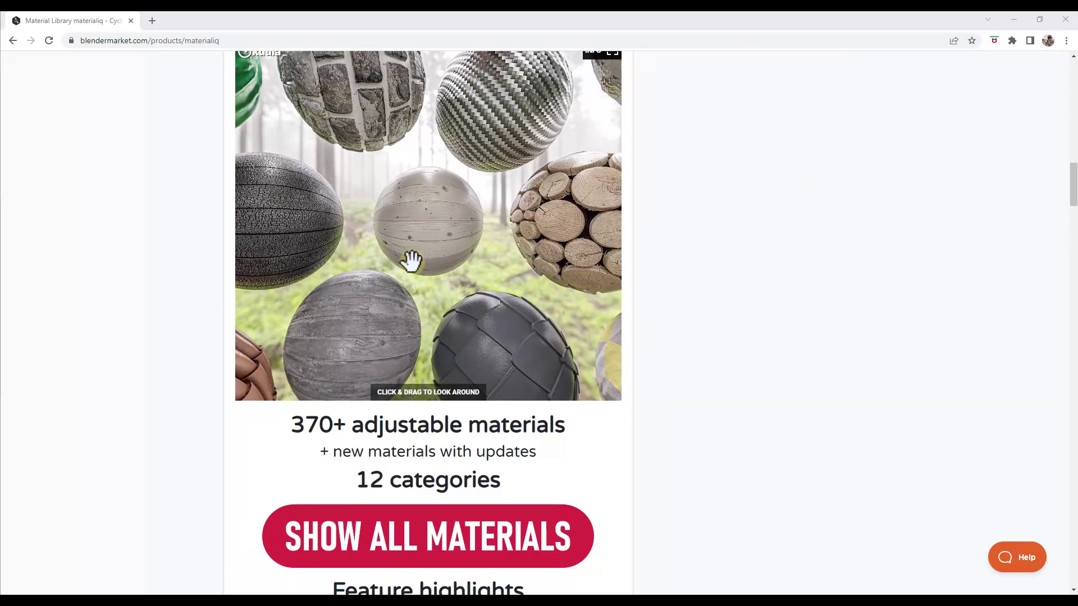